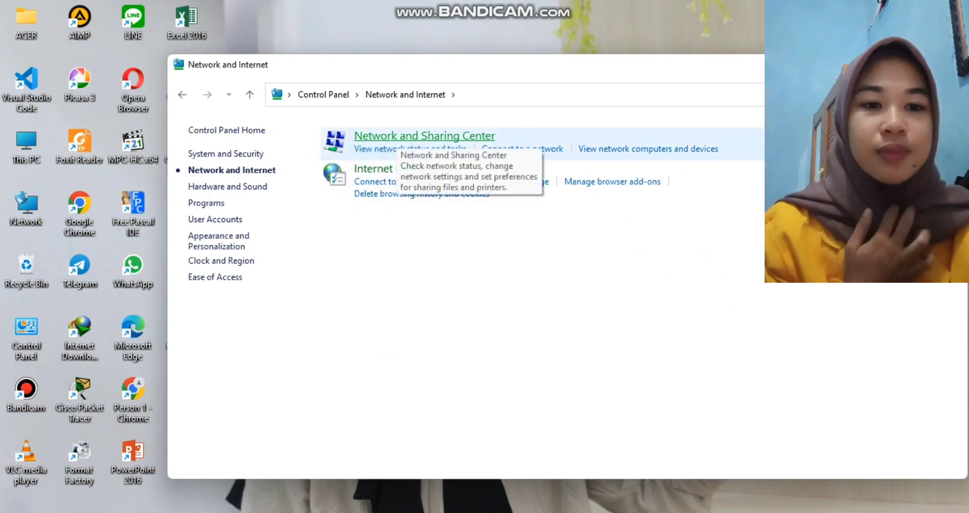
- Go to Network and Sharing Center and open Change advanced sharing settings
click(394, 137)
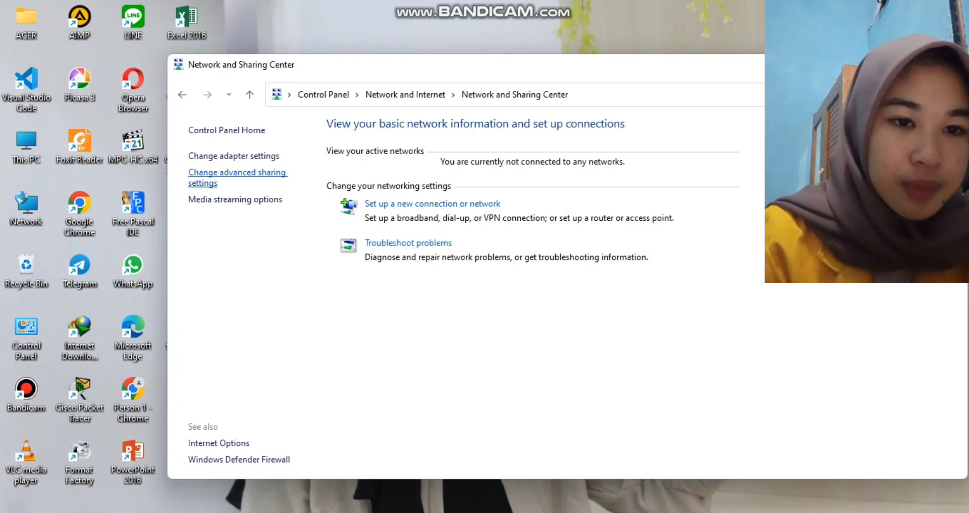
click(237, 172)
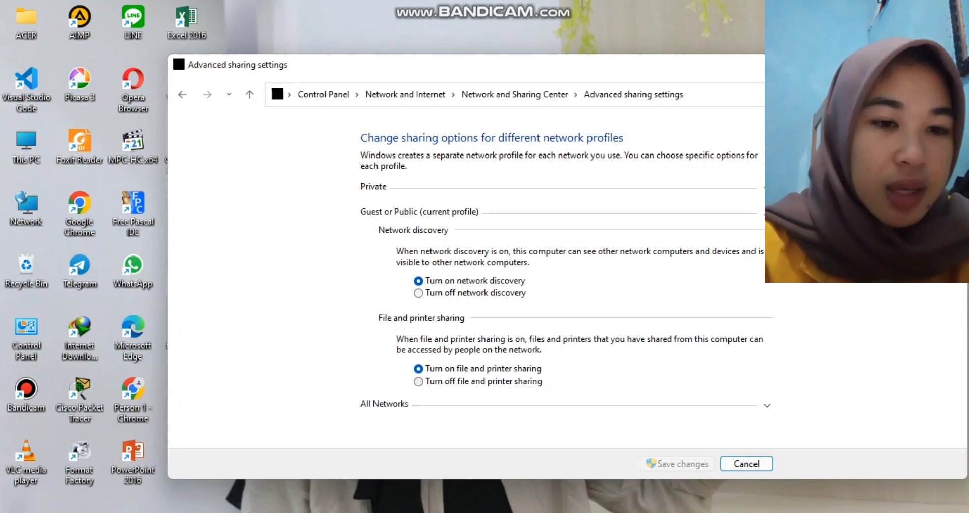
- Expand All Networks to review its sharing options, then return to Network and Sharing Center
click(767, 405)
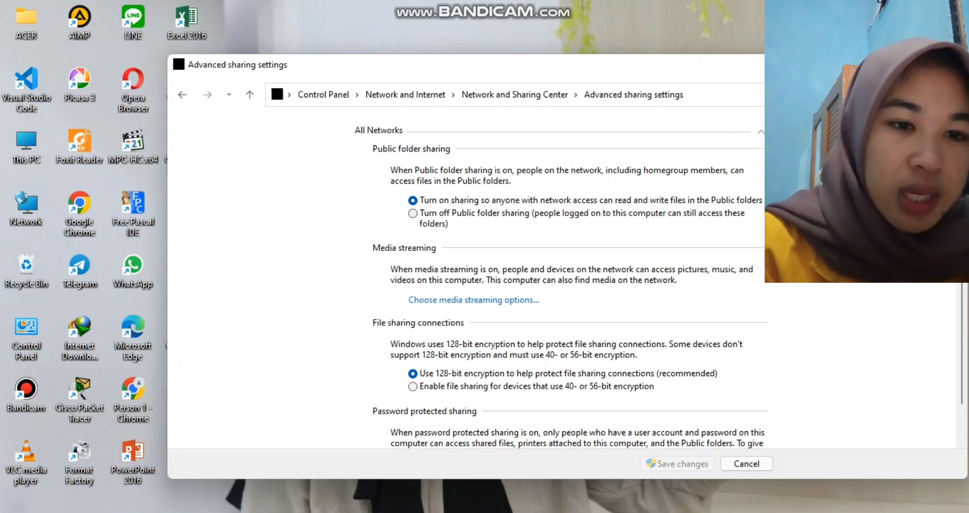
scroll(565, 277, down, 1)
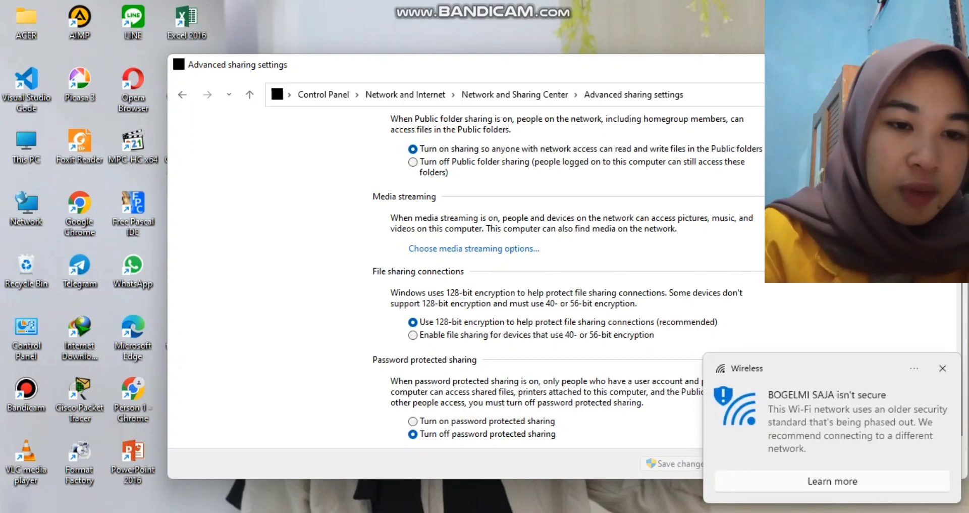
scroll(505, 278, up, 1)
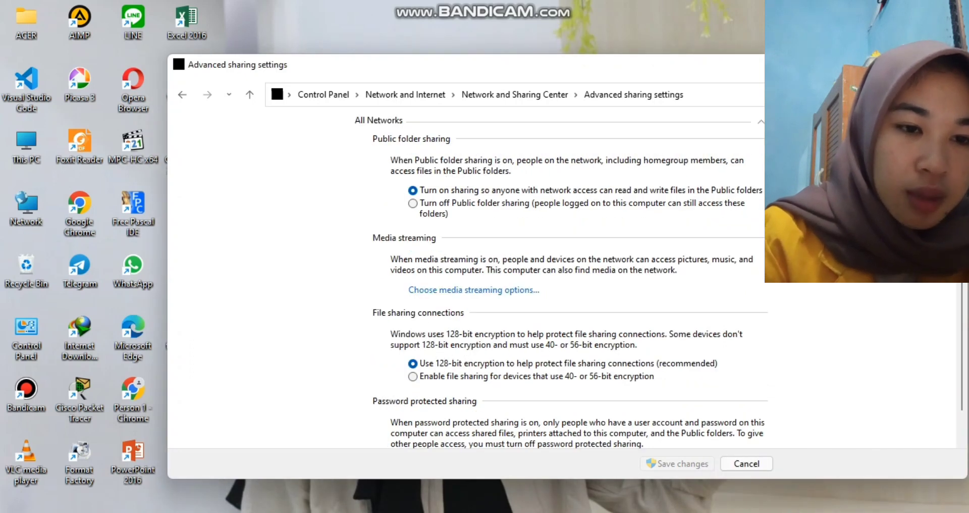
scroll(561, 282, down, 1)
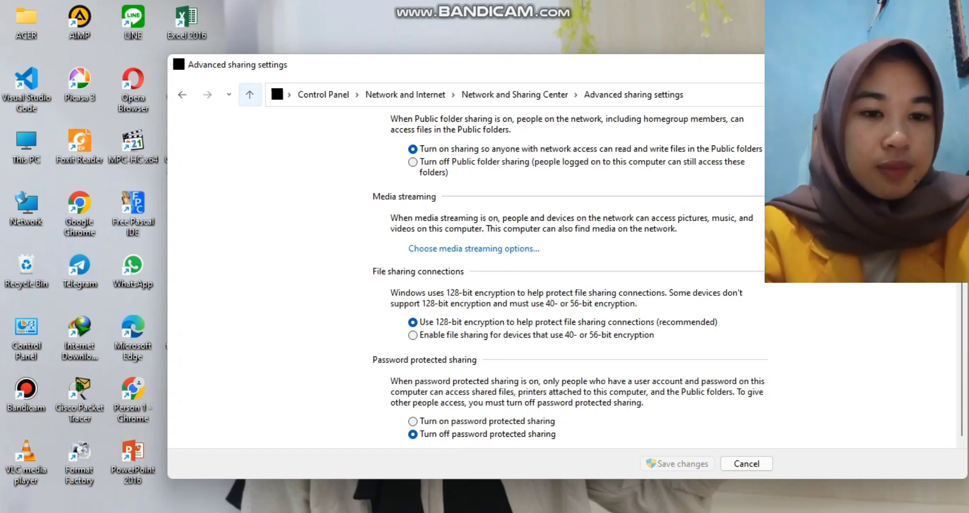
click(250, 94)
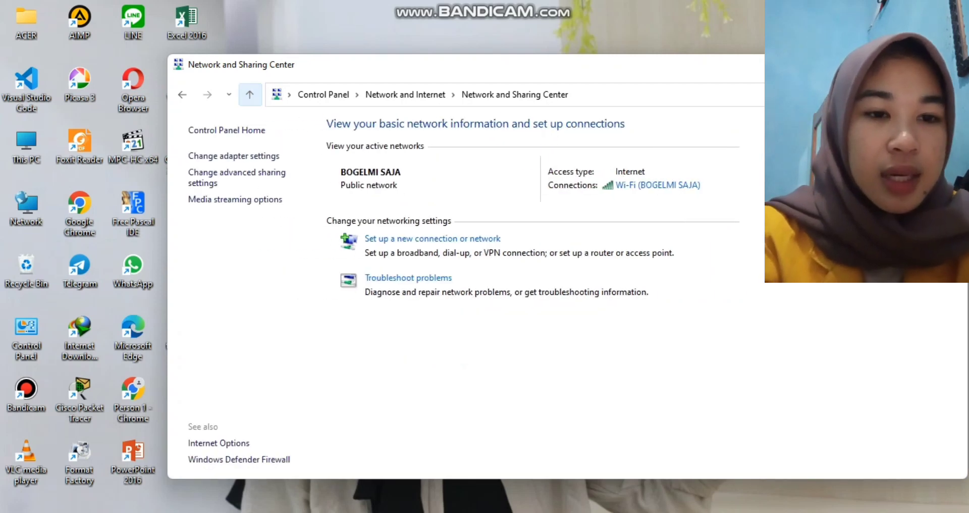
- Go up to Control Panel home and open System and Security, then Windows Defender Firewall
click(249, 94)
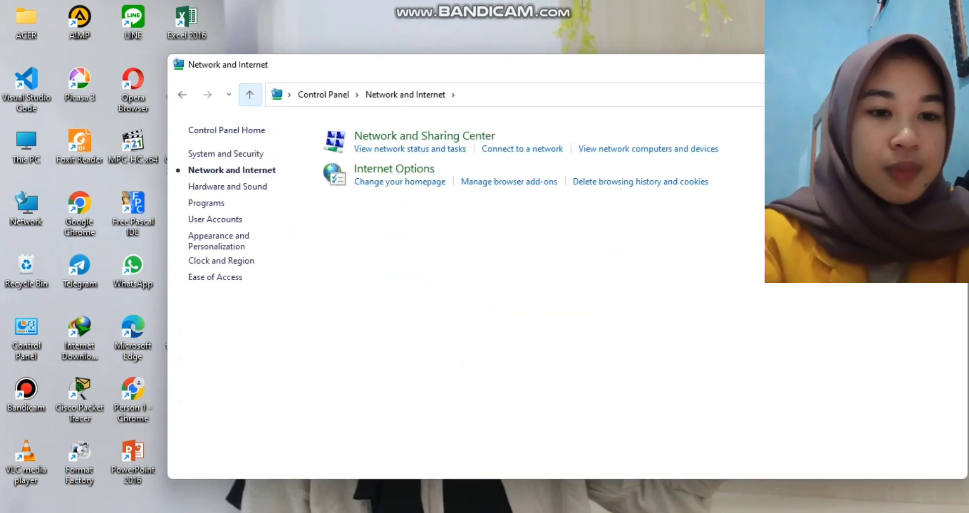
click(249, 94)
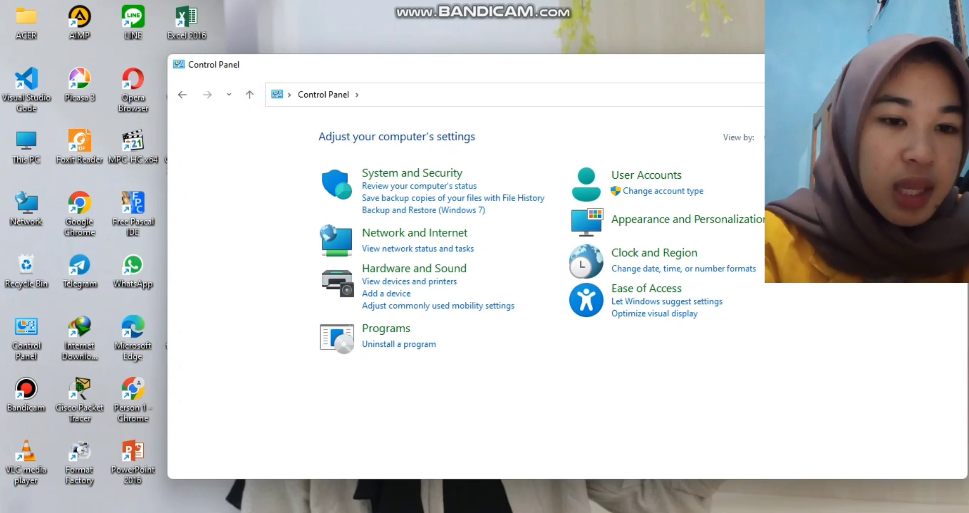
click(412, 174)
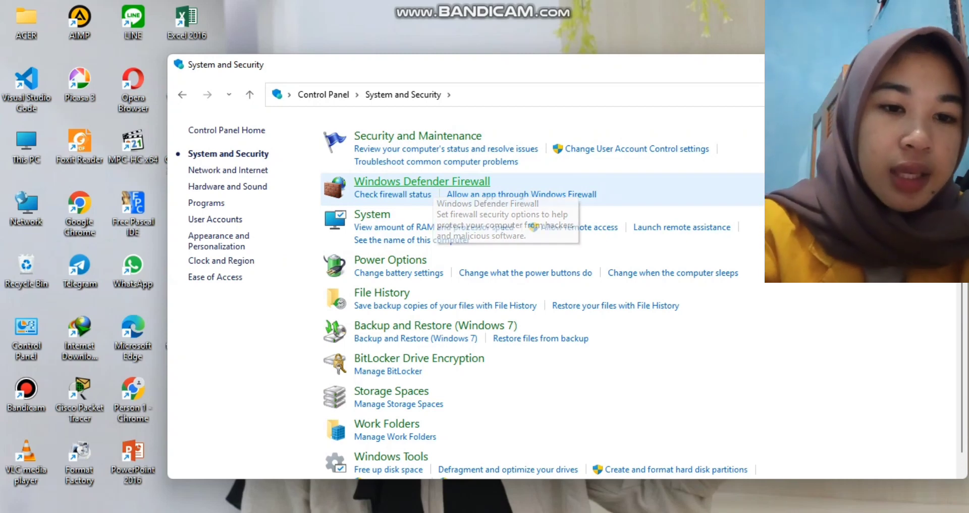
click(429, 182)
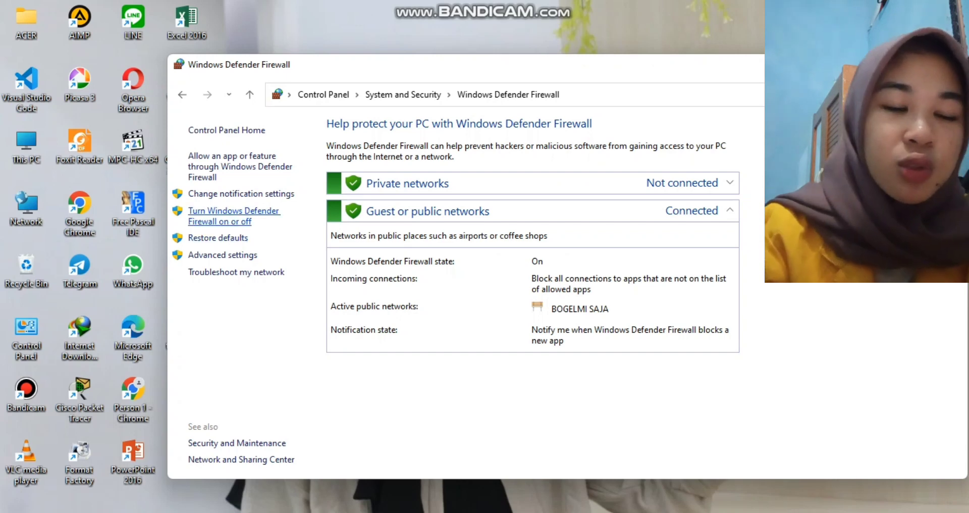
- Turn off Windows Defender Firewall for both private and public networks and apply
click(234, 211)
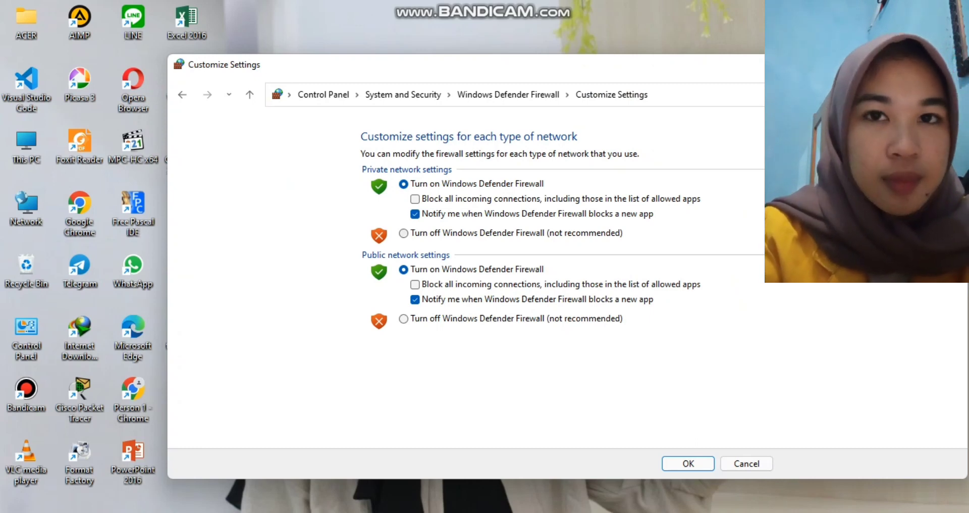
click(403, 232)
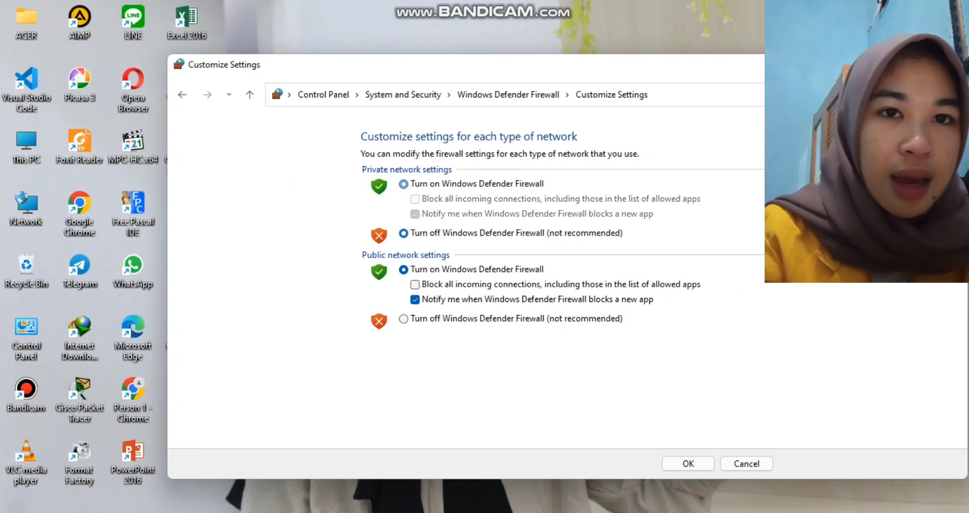
click(403, 319)
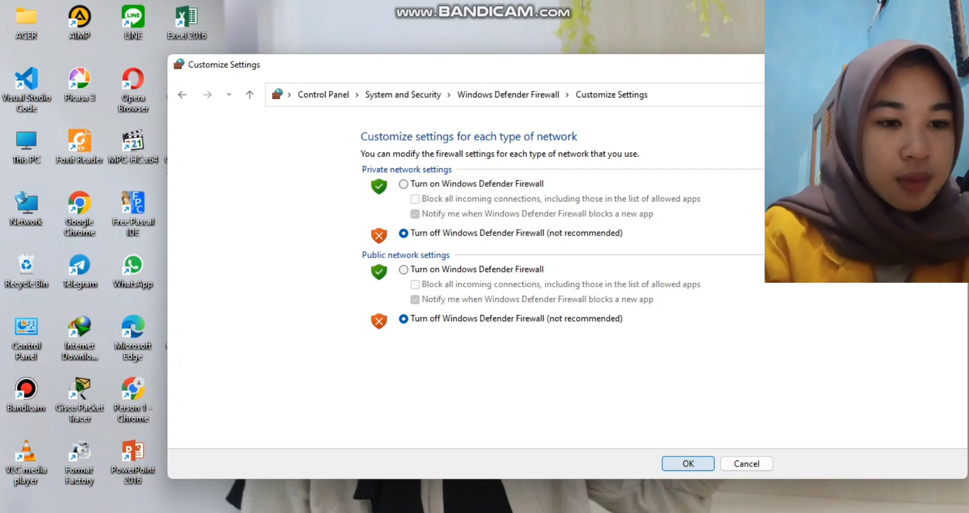
click(687, 463)
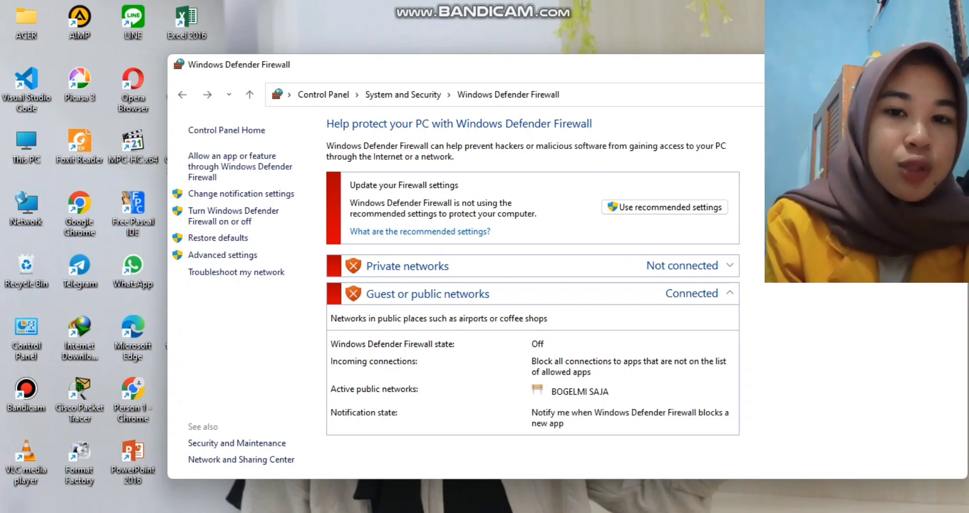
- Close the firewall window with Alt+F4 and open File Explorer on Quick access with Win+E
key(alt+F4)
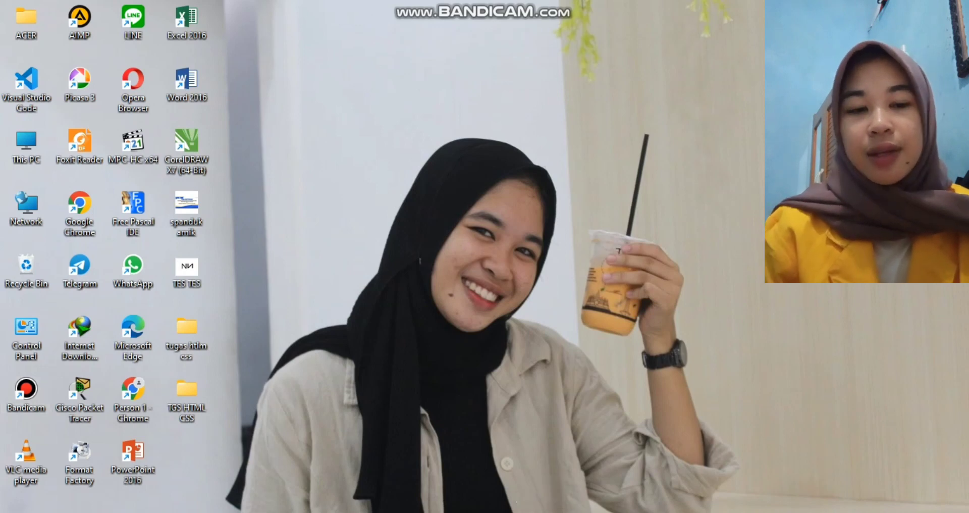
key(super+e)
key(alt+F4)
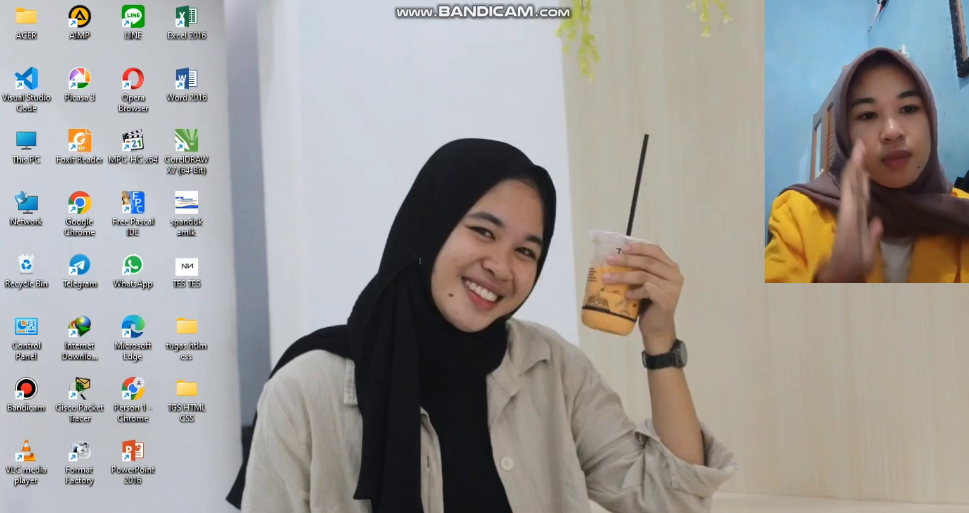
key(super+e)
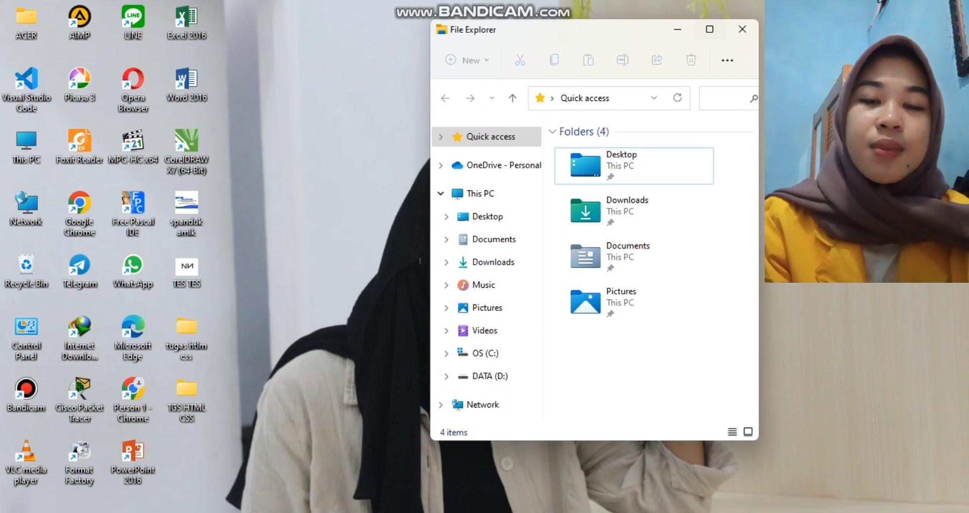
- Maximize File Explorer and create a new folder in Documents
click(709, 29)
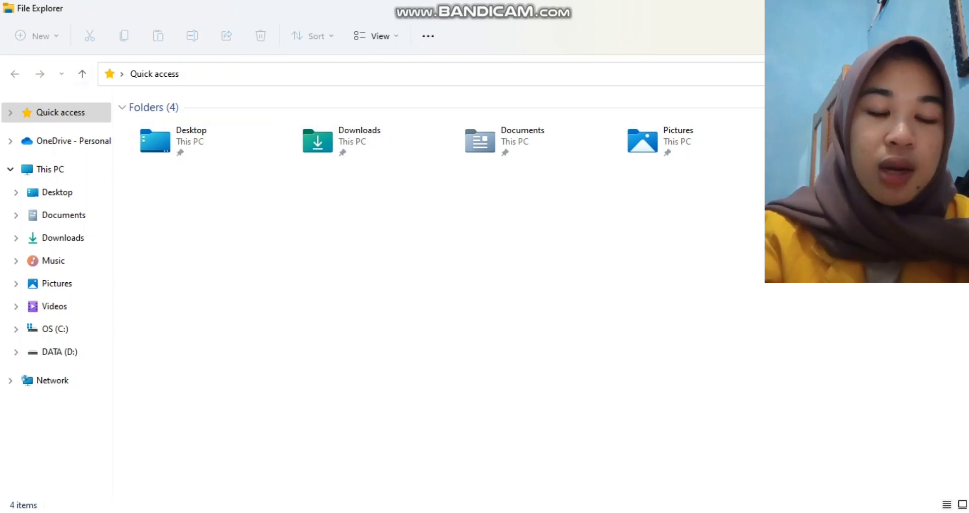
click(64, 215)
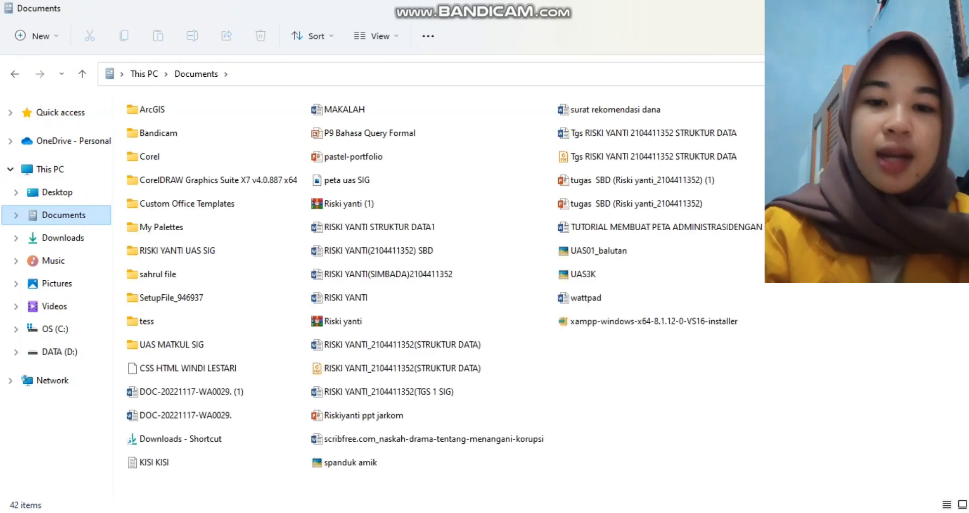
click(37, 36)
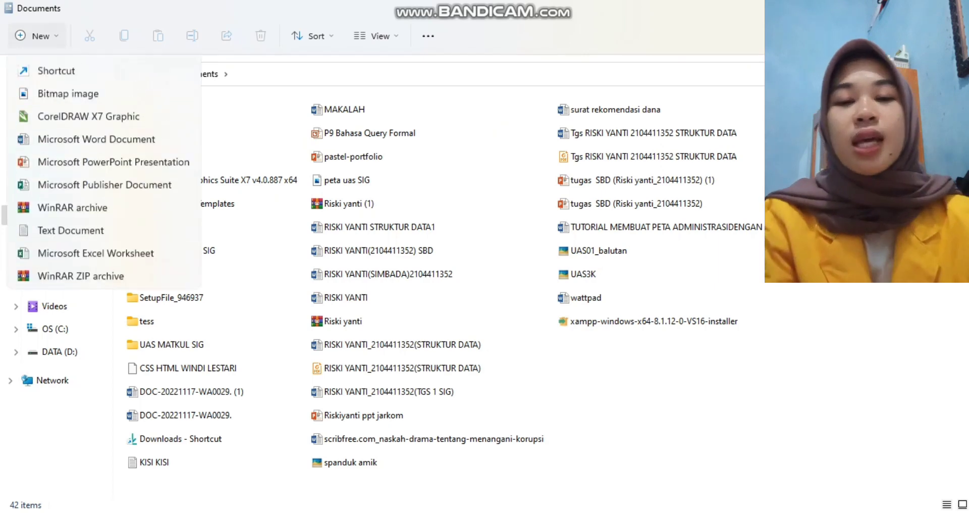
click(52, 69)
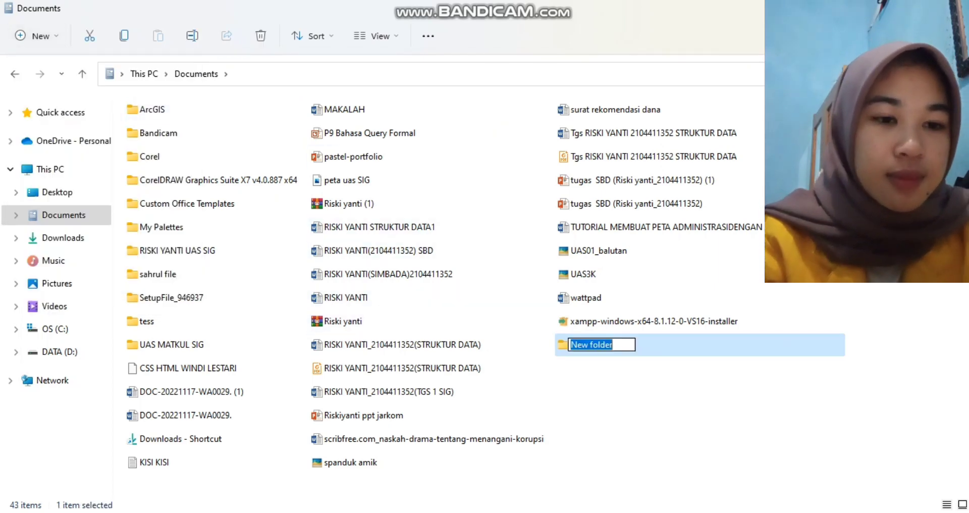
- Name the new folder with the user's name followed by '3M'
key(BackSpace)
text(R)
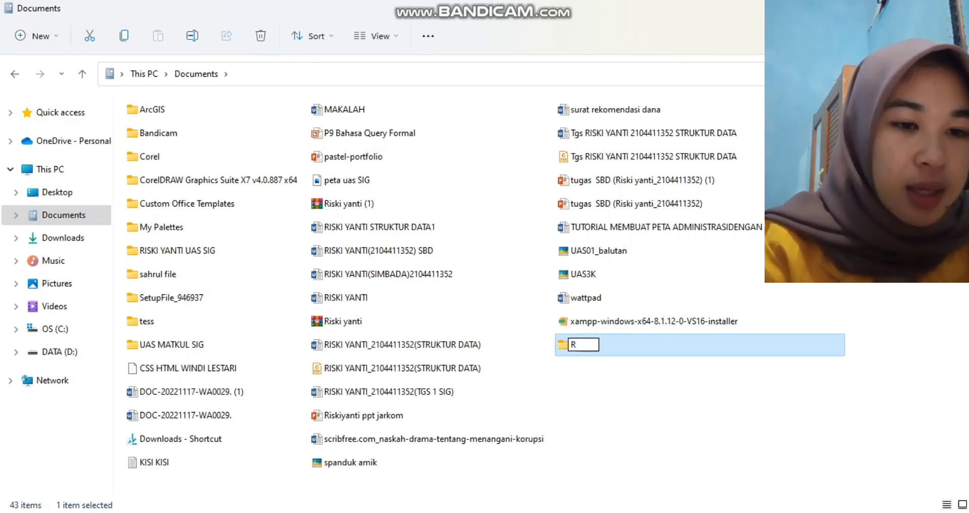
text(I)
key(BackSpace)
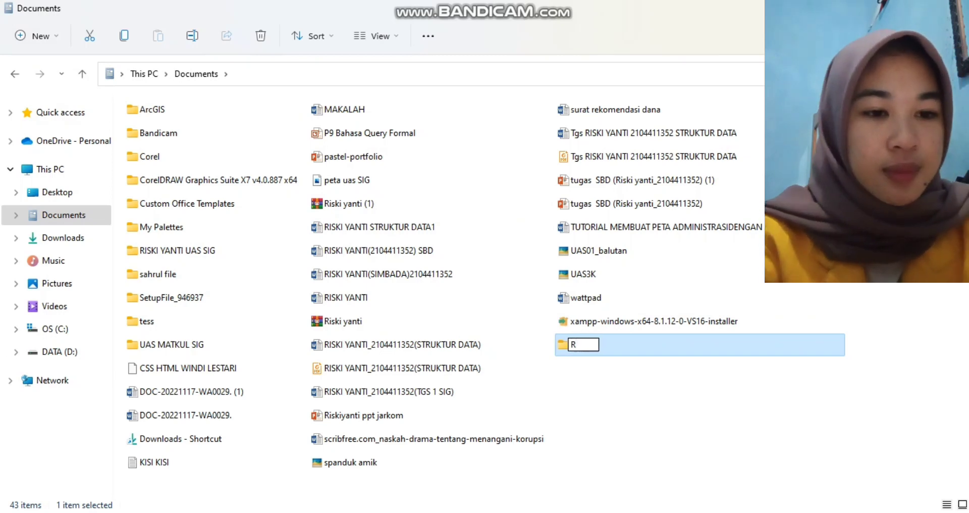
text(iski)
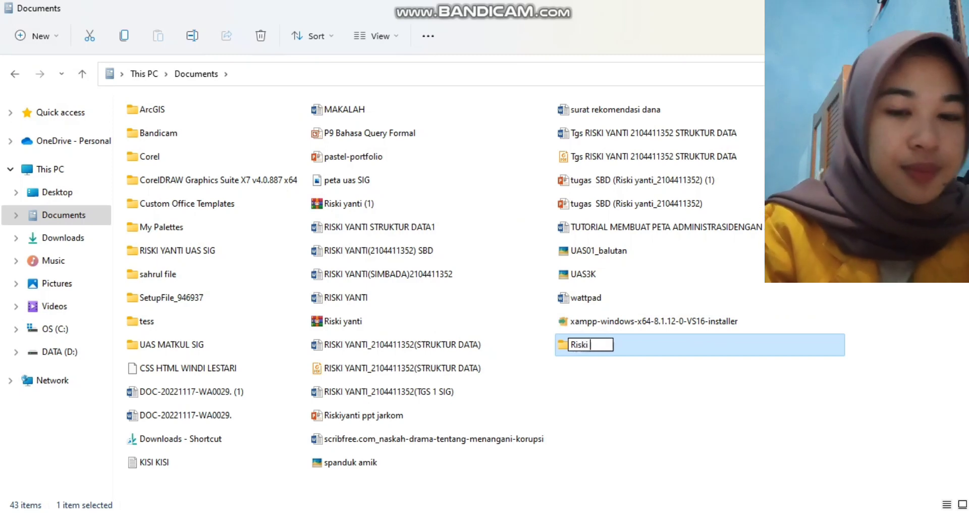
text( Yanti)
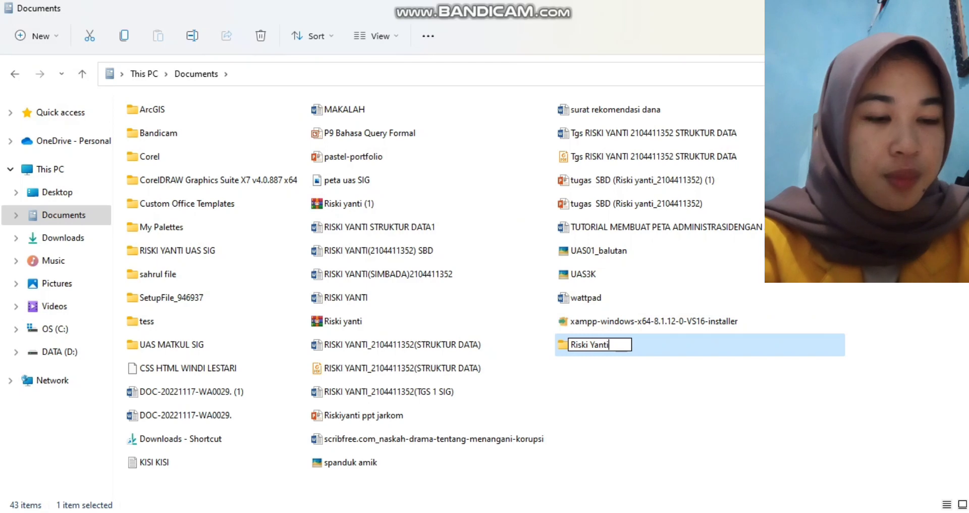
text( 3)
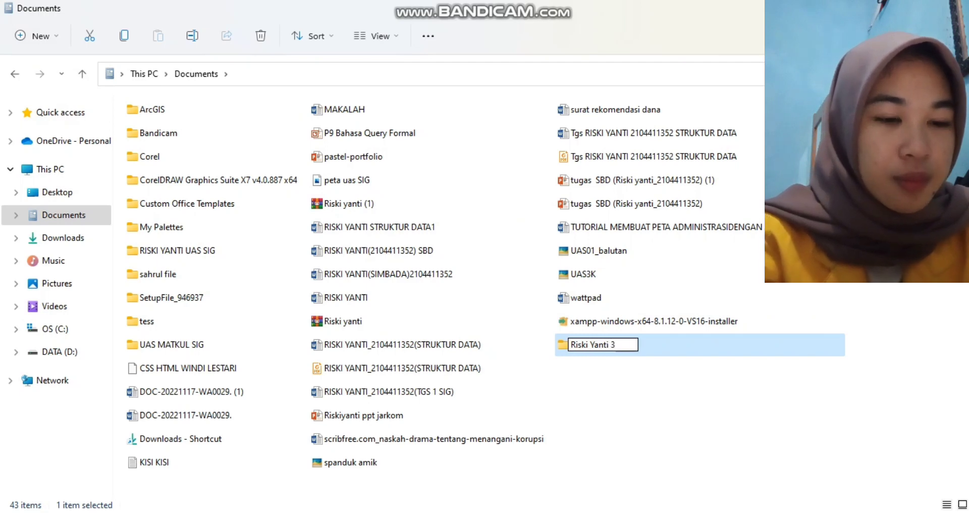
text(M)
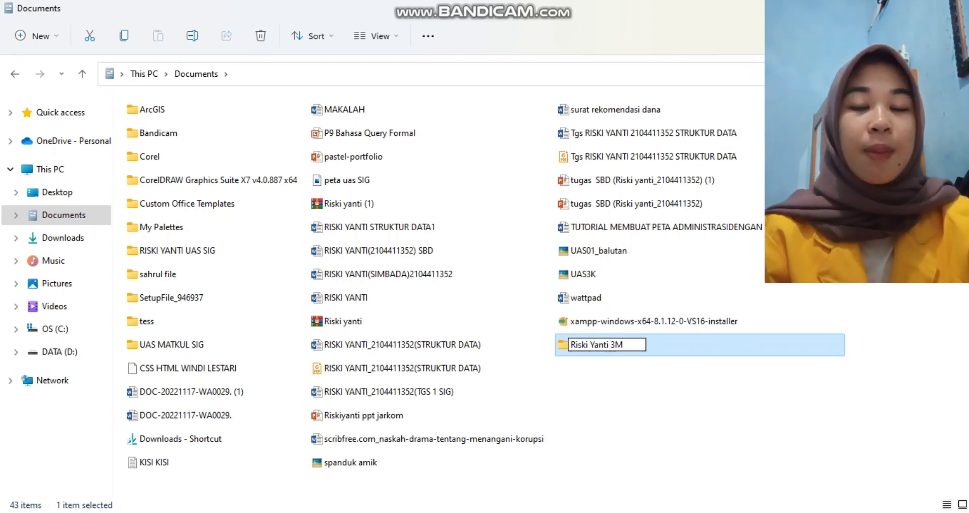
key(Return)
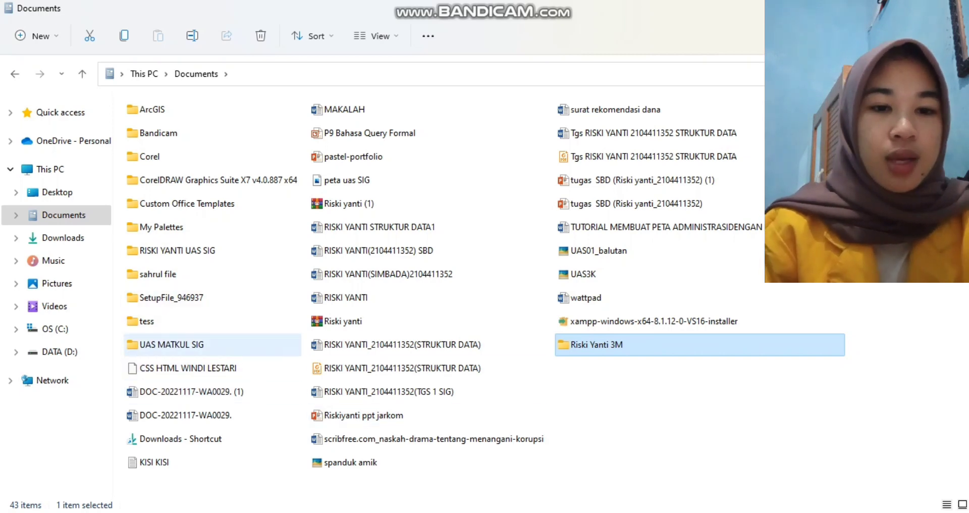
- Copy the MAKALAH file from Documents
click(172, 344)
right_click(192, 348)
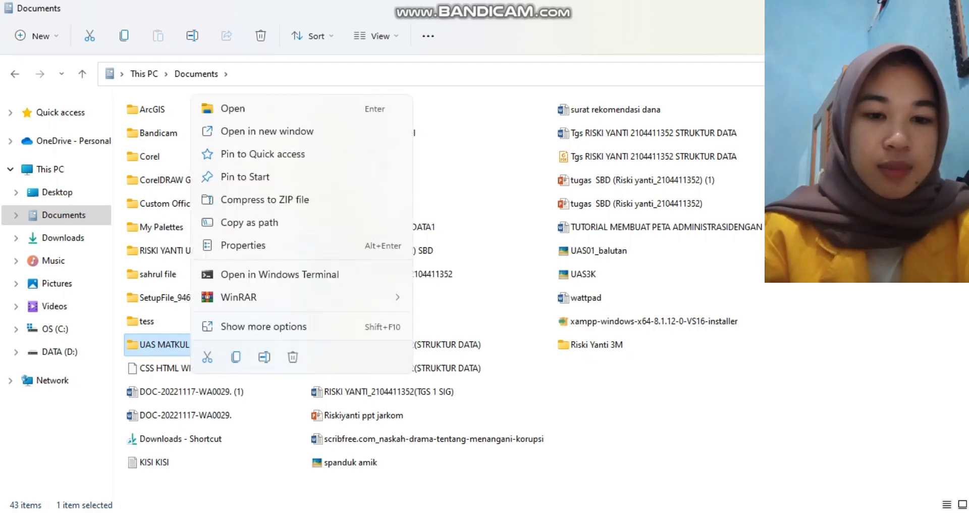
key(Escape)
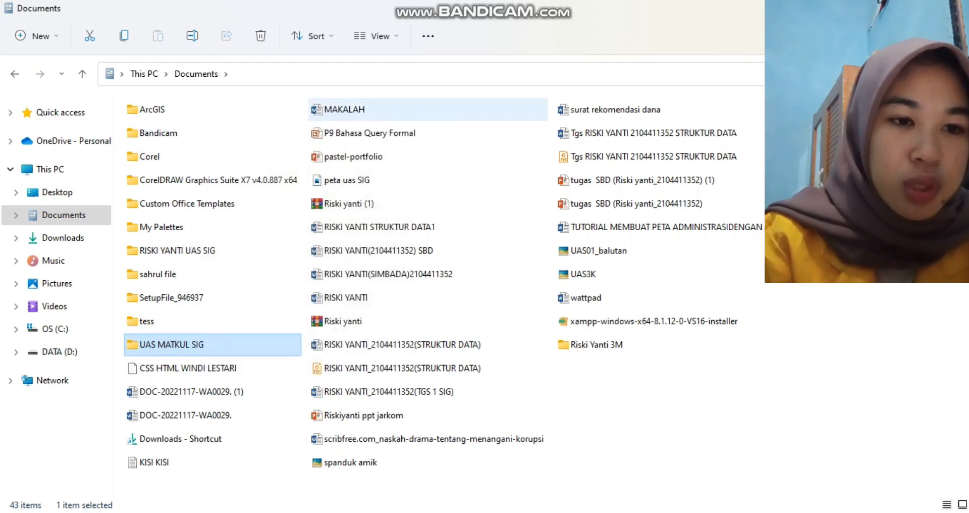
click(345, 109)
right_click(346, 110)
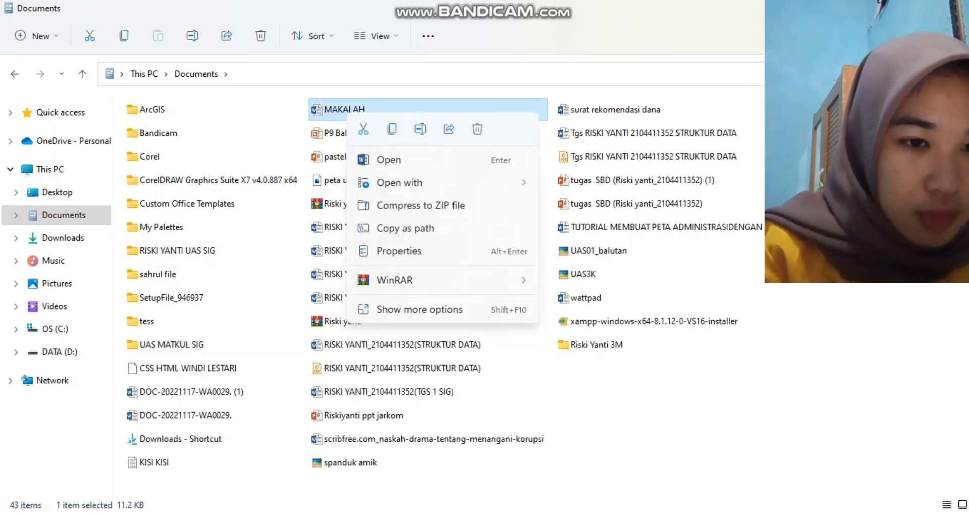
click(391, 129)
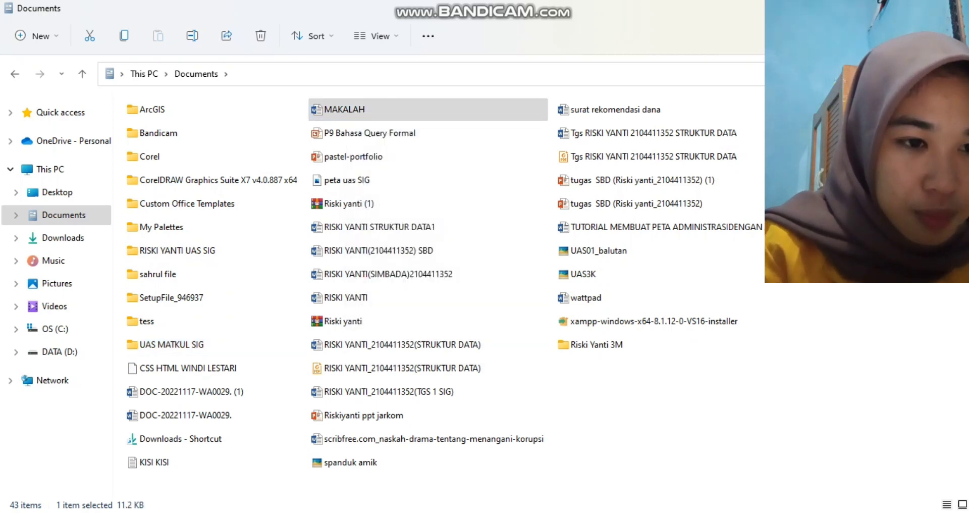
- Paste MAKALAH into the 3M folder, confirm it is there, and return to Documents
click(596, 344)
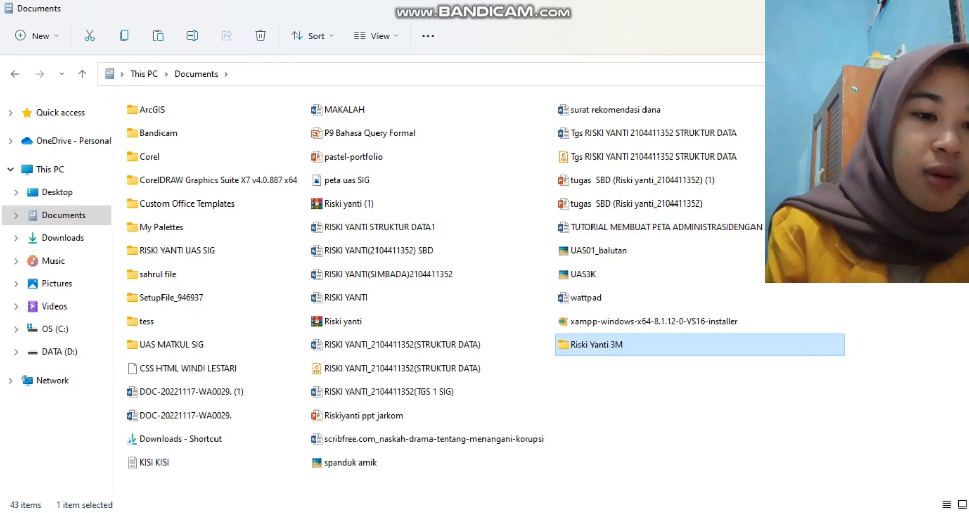
right_click(618, 344)
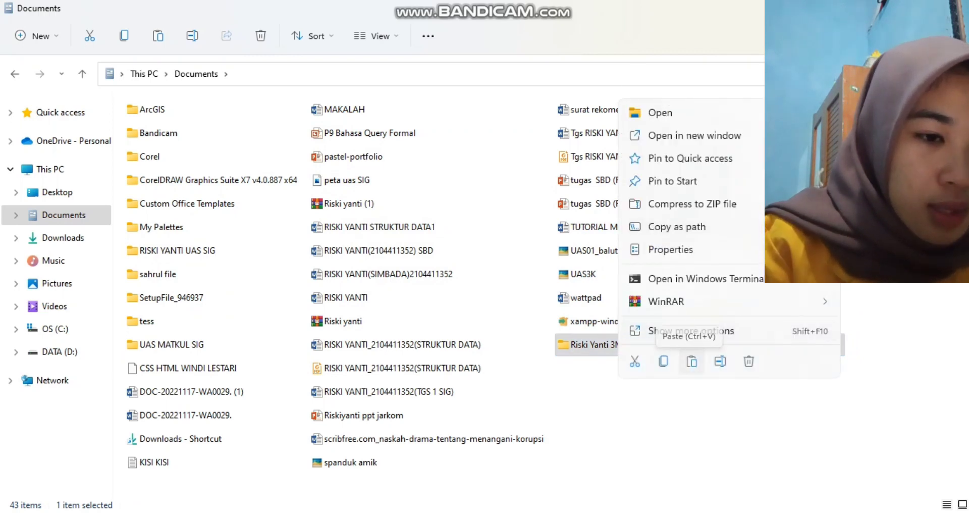
click(691, 361)
click(345, 109)
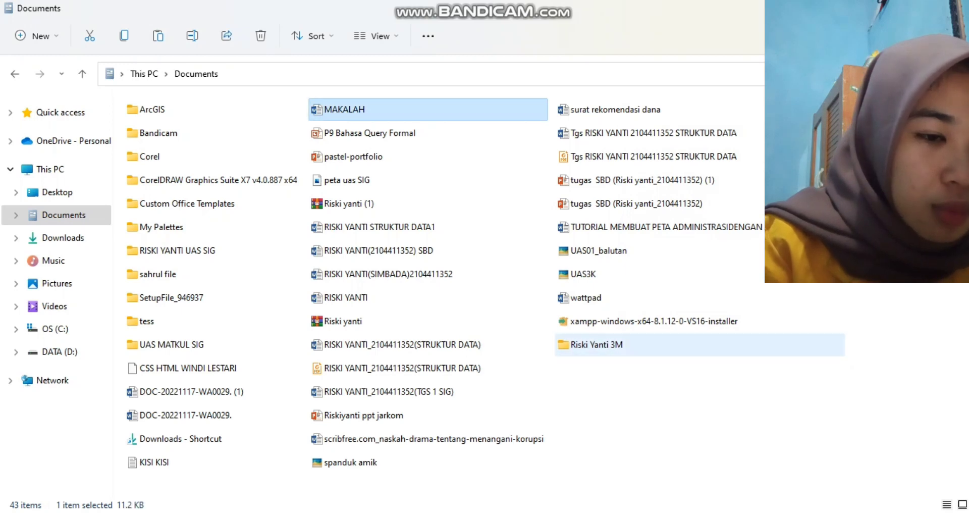
double_click(596, 344)
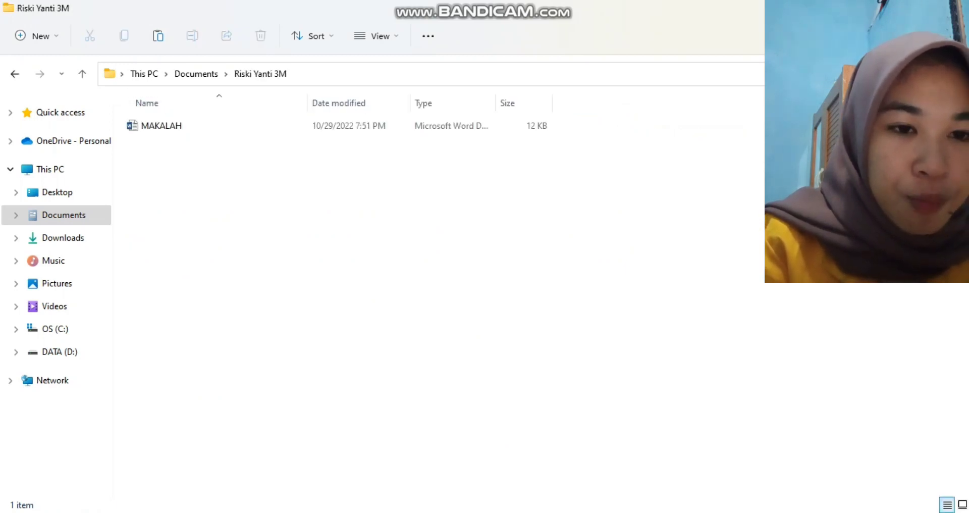
click(15, 74)
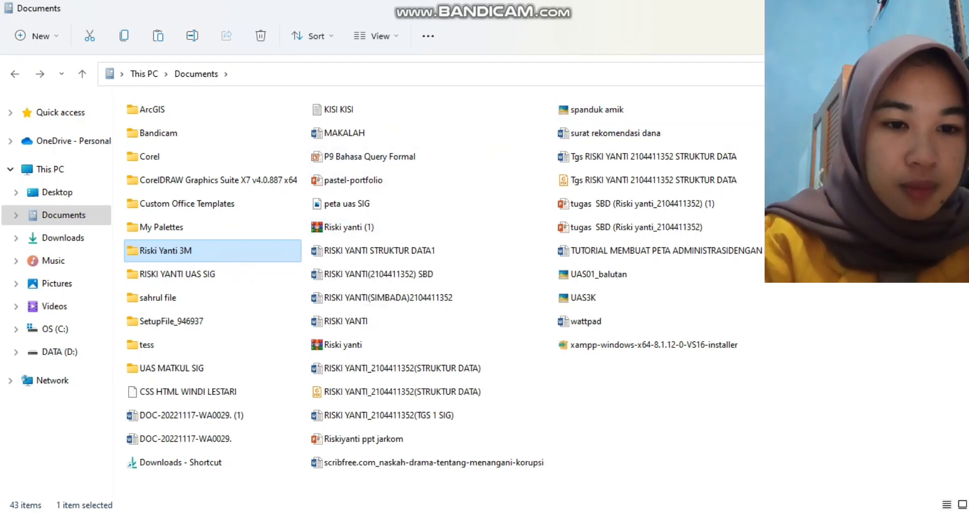
- Open the 3M folder's Properties and start sharing from the Sharing tab
right_click(277, 252)
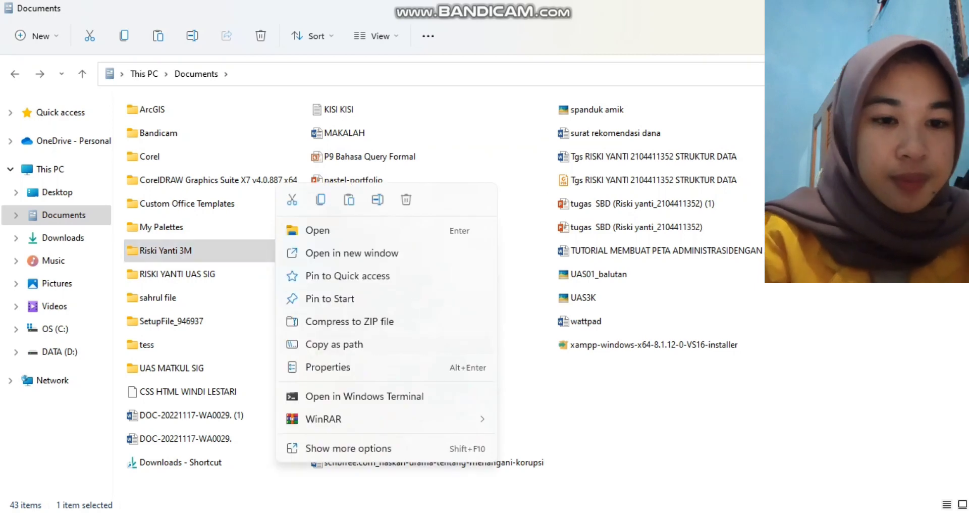
click(327, 367)
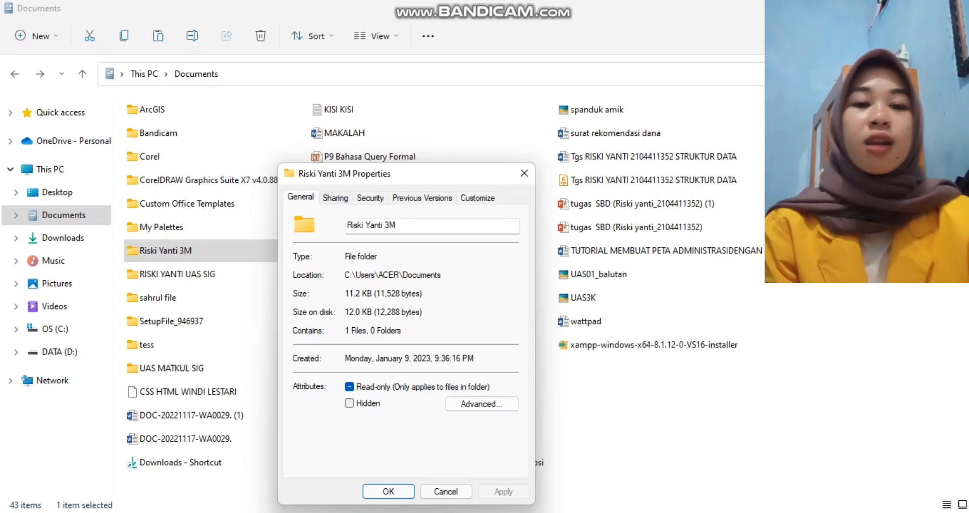
key(ctrl+Tab)
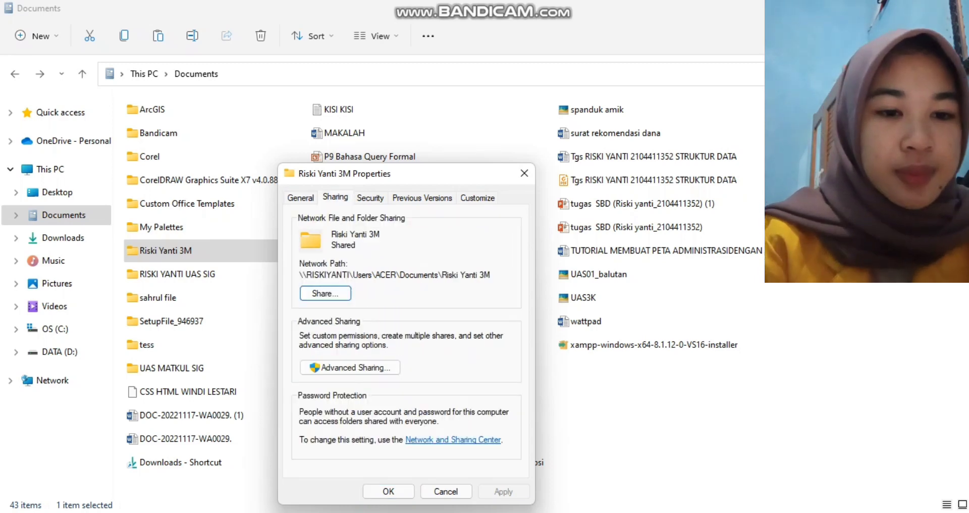
key(space)
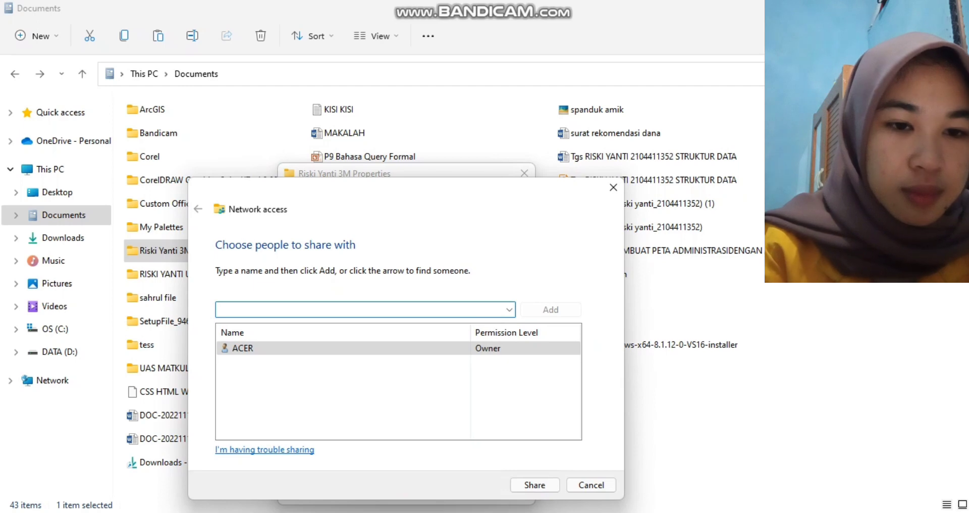
- Add Everyone with Read/Write permission level and share the folder
click(509, 309)
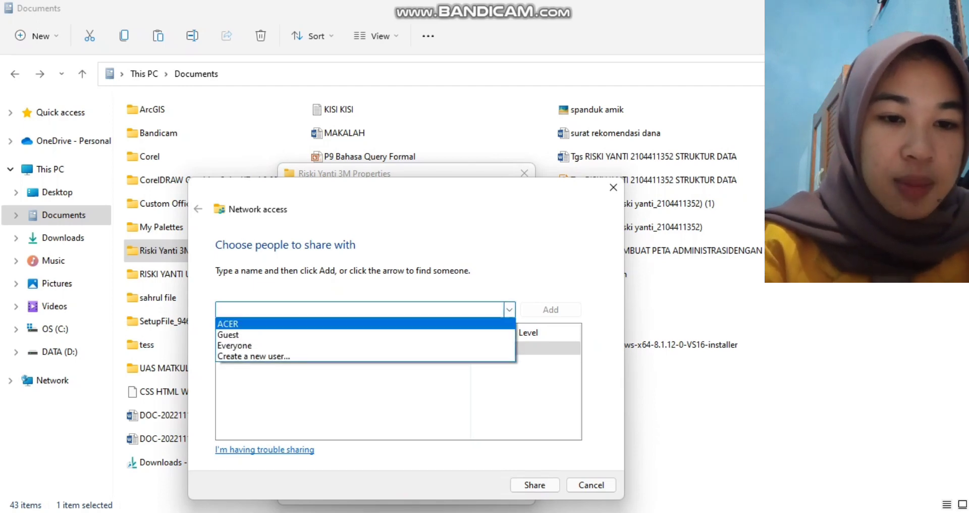
click(273, 345)
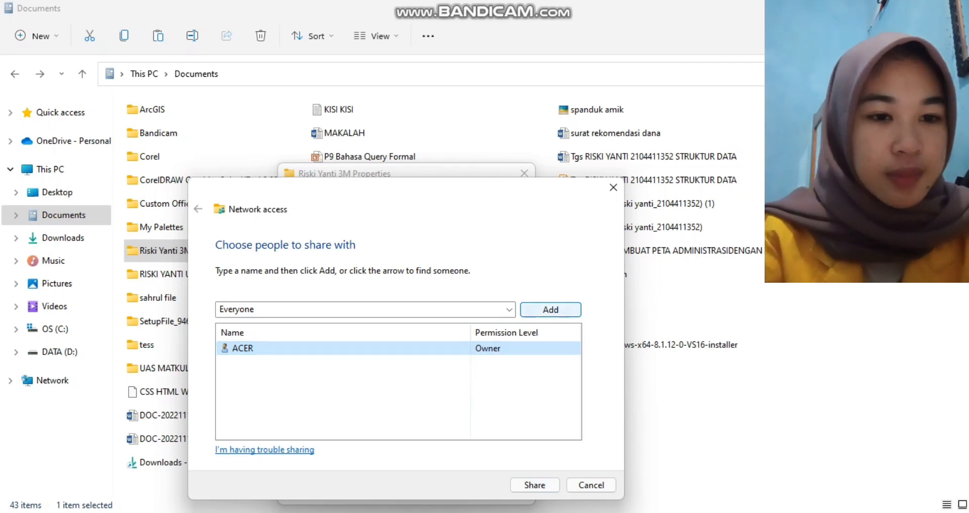
click(550, 309)
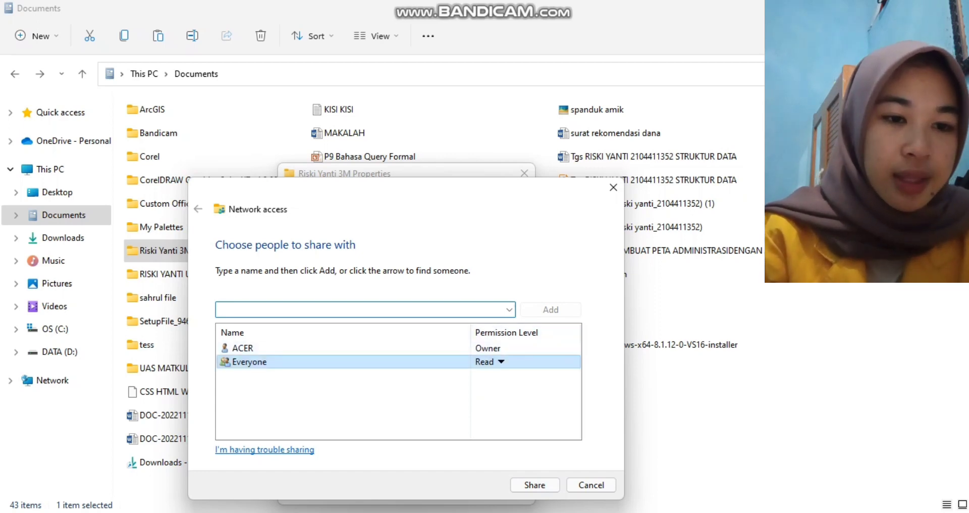
click(500, 361)
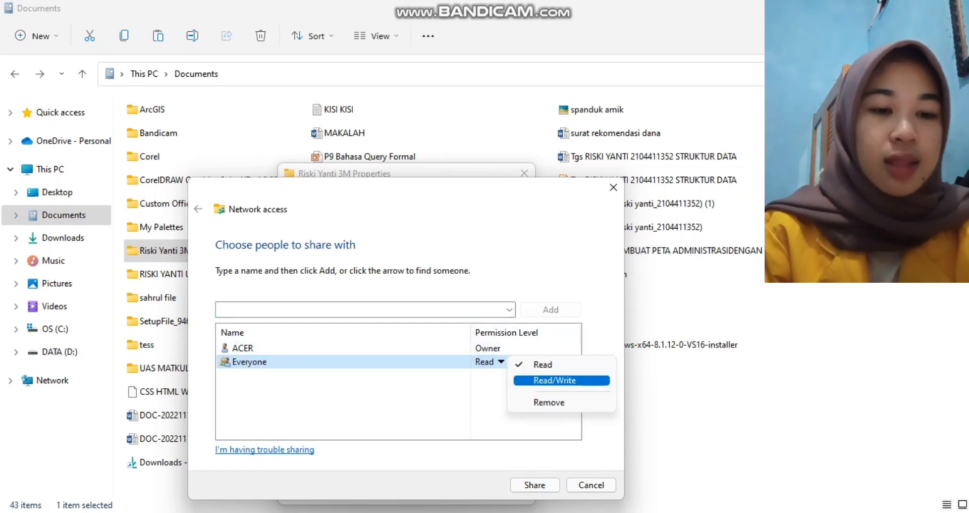
click(554, 380)
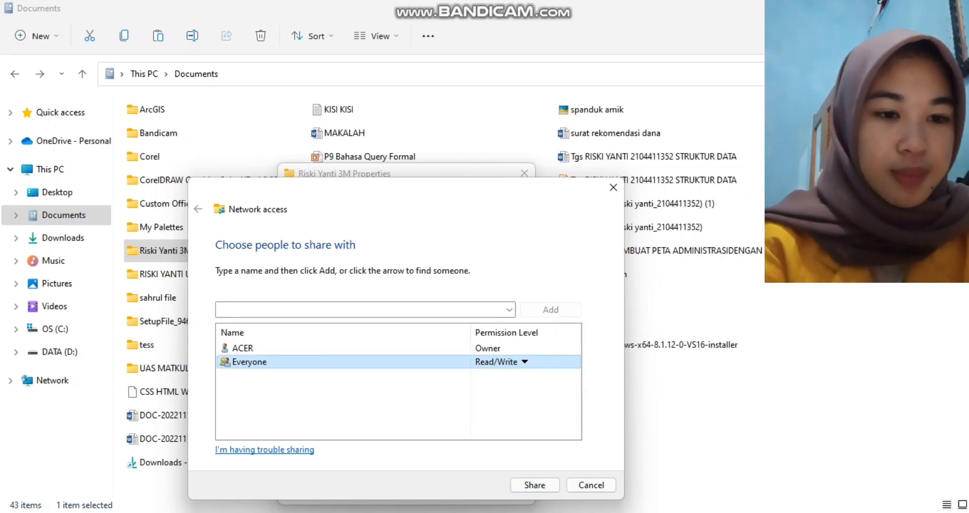
click(524, 361)
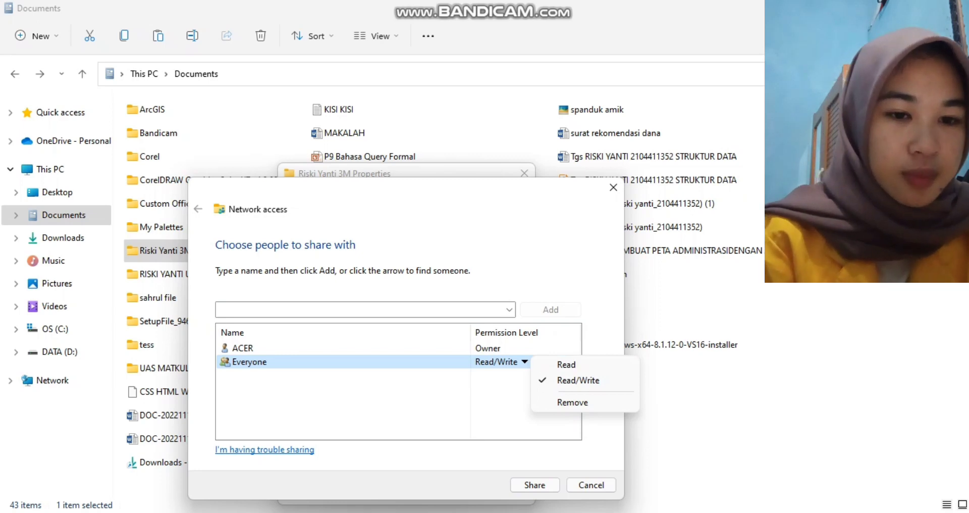
key(Escape)
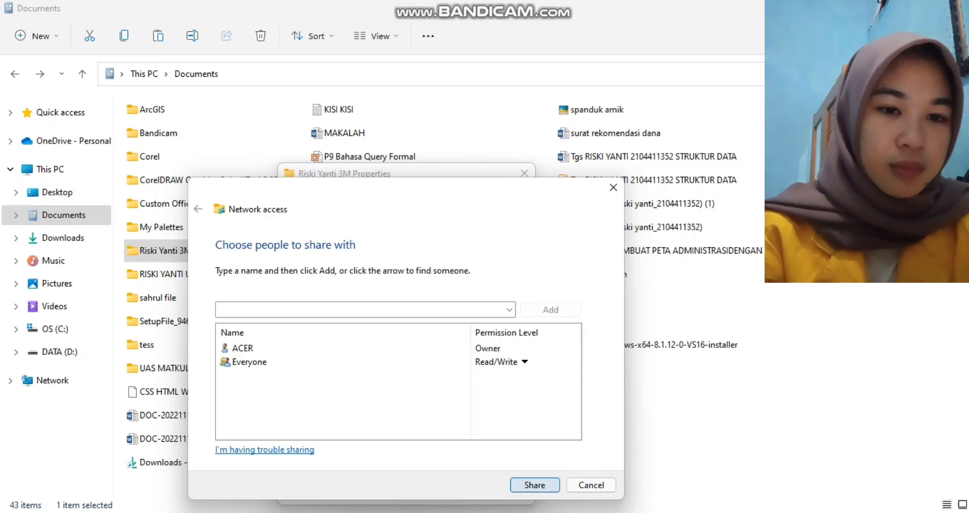
key(Return)
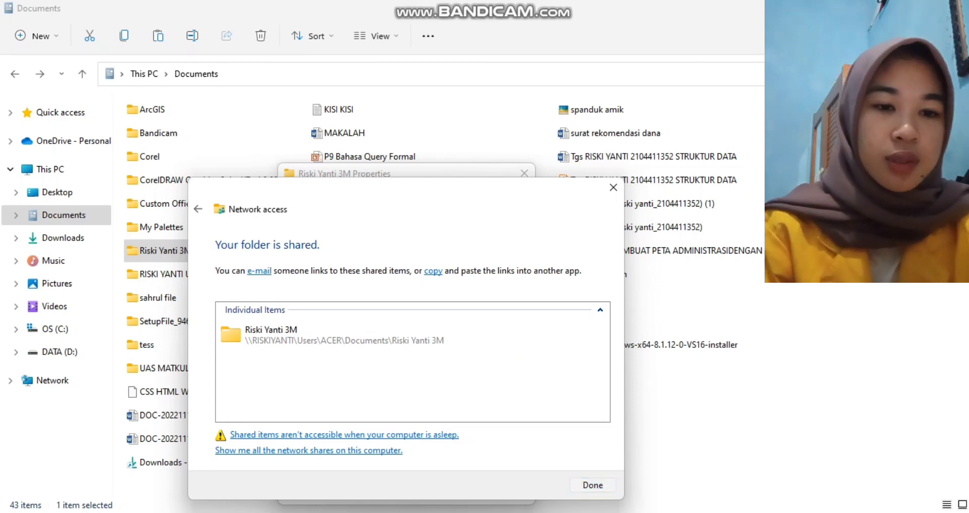
- Finish the sharing confirmation, close the folder's Properties, and bring the Bandicam window forward
key(Return)
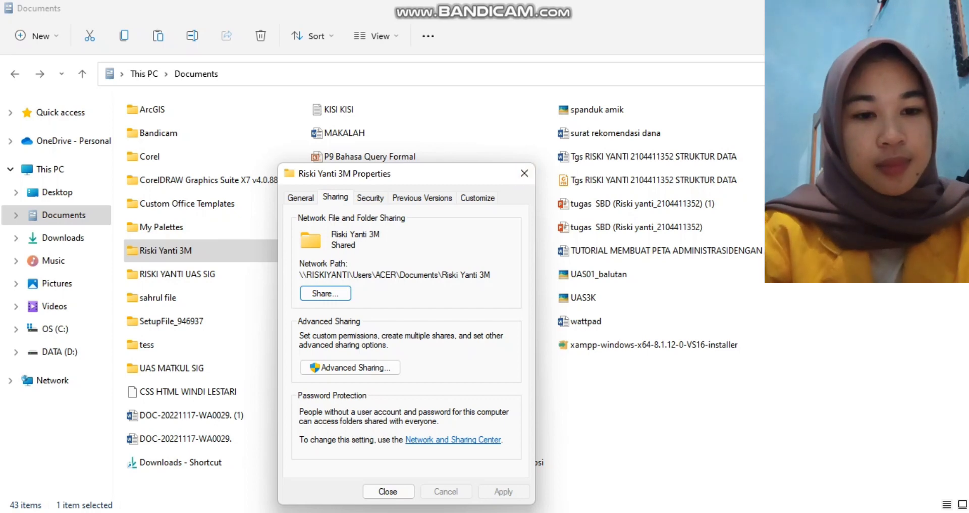
click(388, 491)
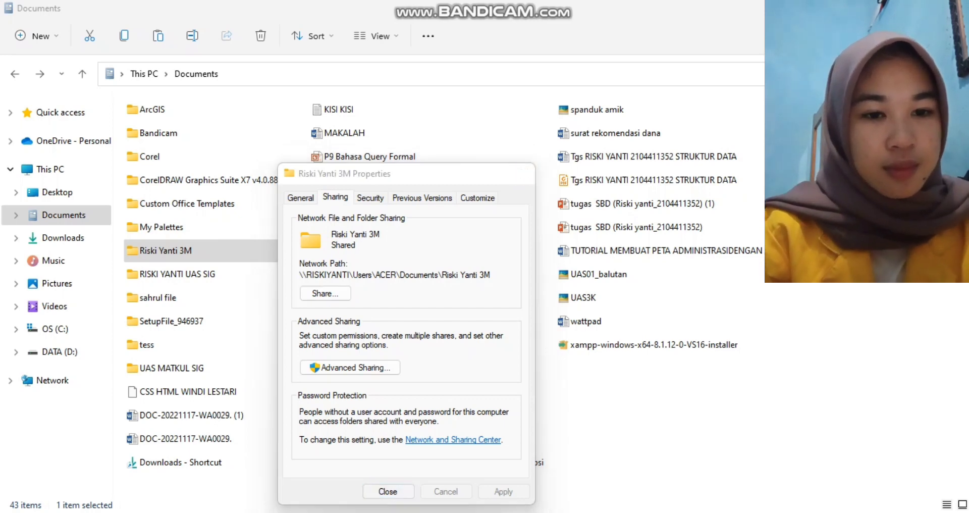
mouse_move(580, 510)
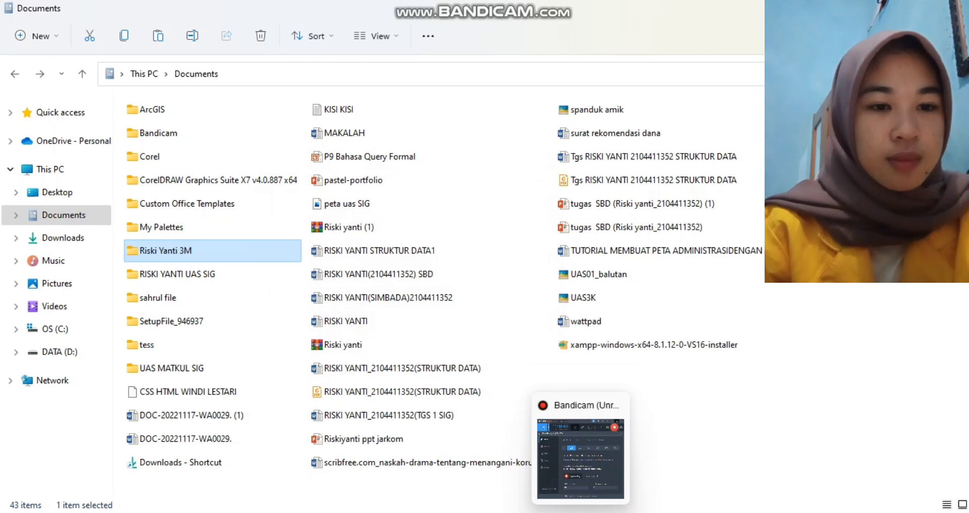
click(580, 456)
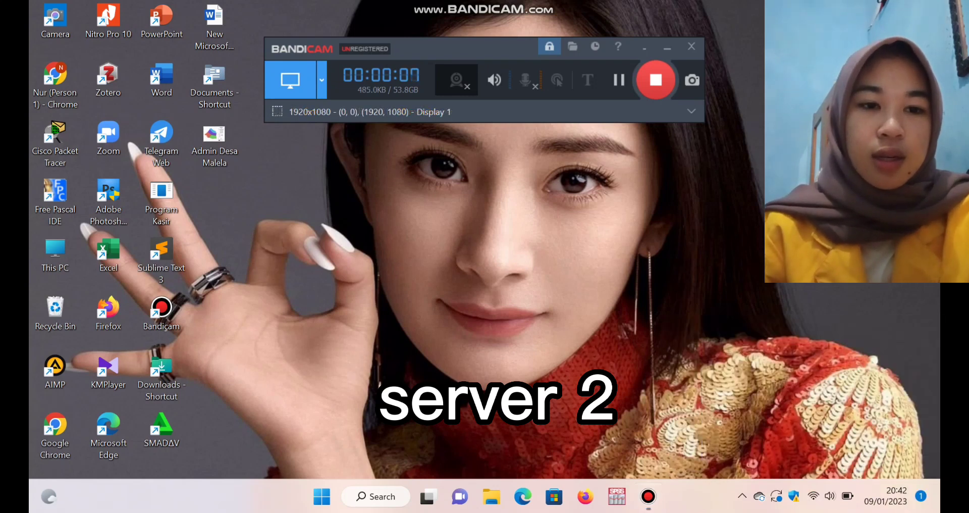
- Try opening //192.168.1.32 from the Run box and dismiss the not-found error
key(super+r)
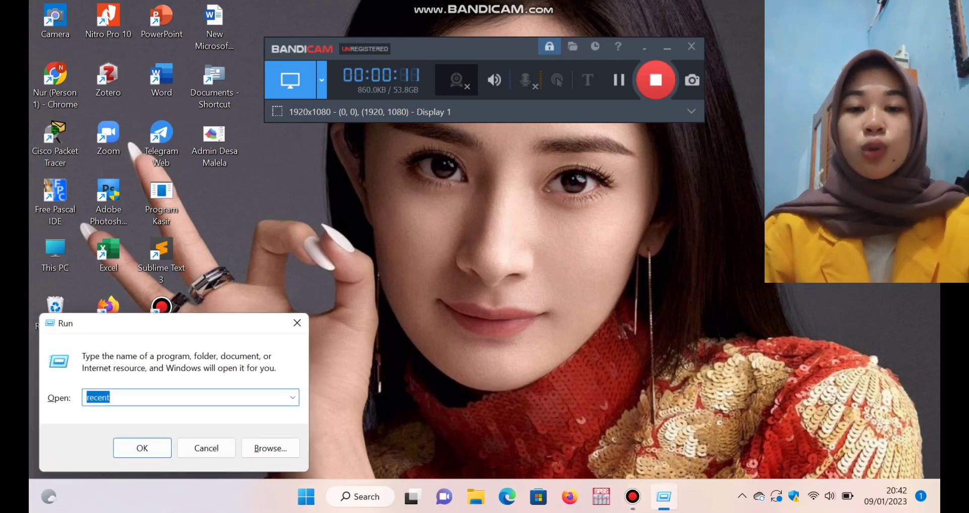
click(110, 397)
key(BackSpace)
key(BackSpace)
key(BackSpace)
key(BackSpace)
key(BackSpace)
key(BackSpace)
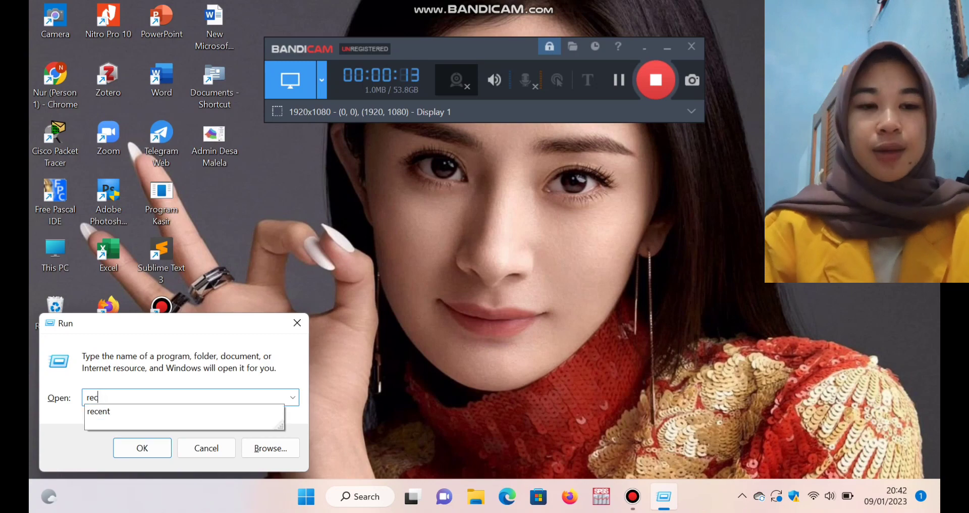
text(//)
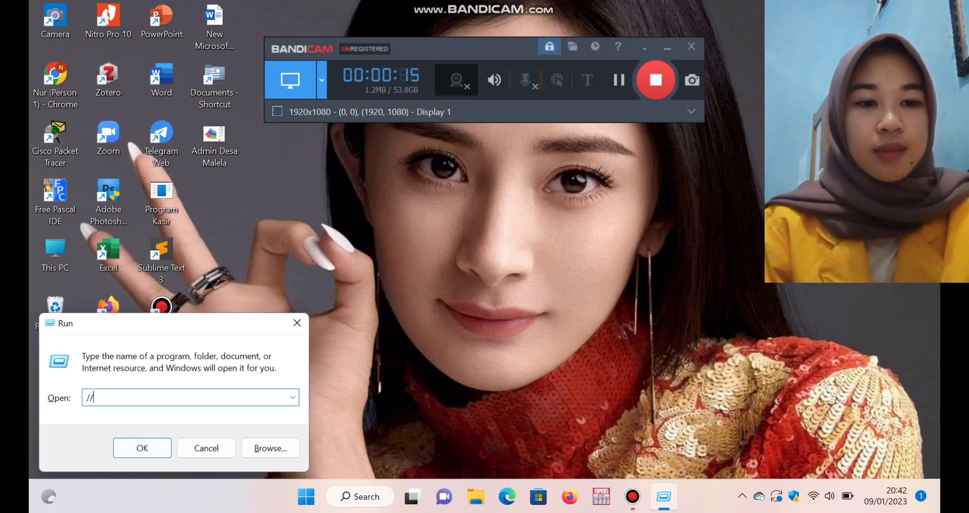
text(1)
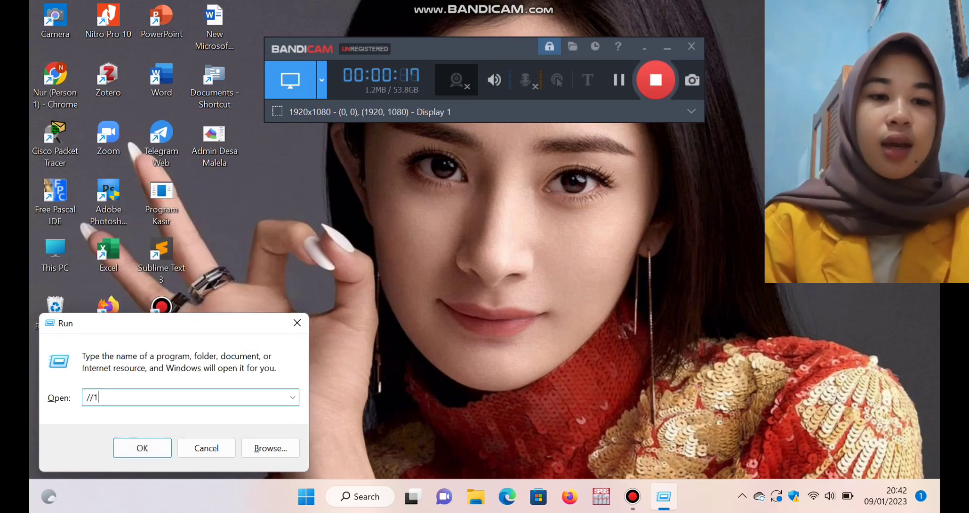
text(92)
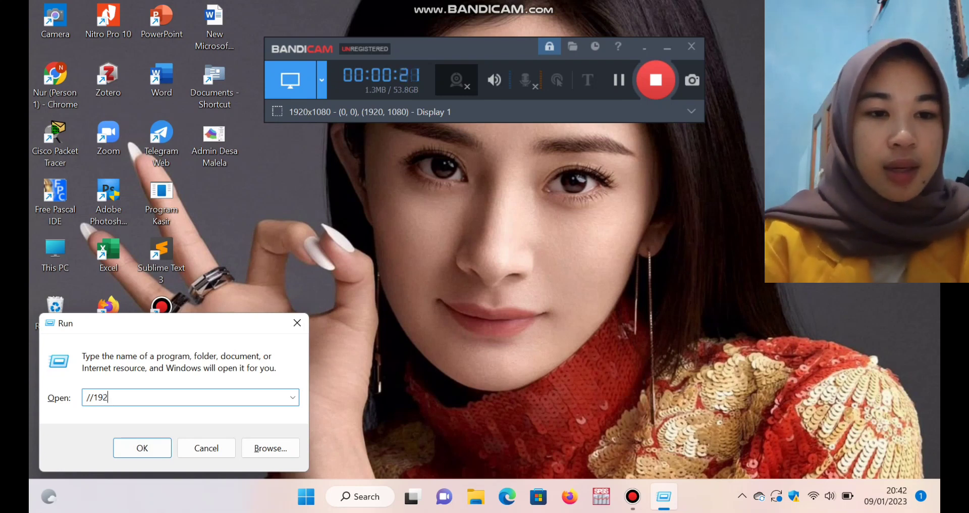
text(.)
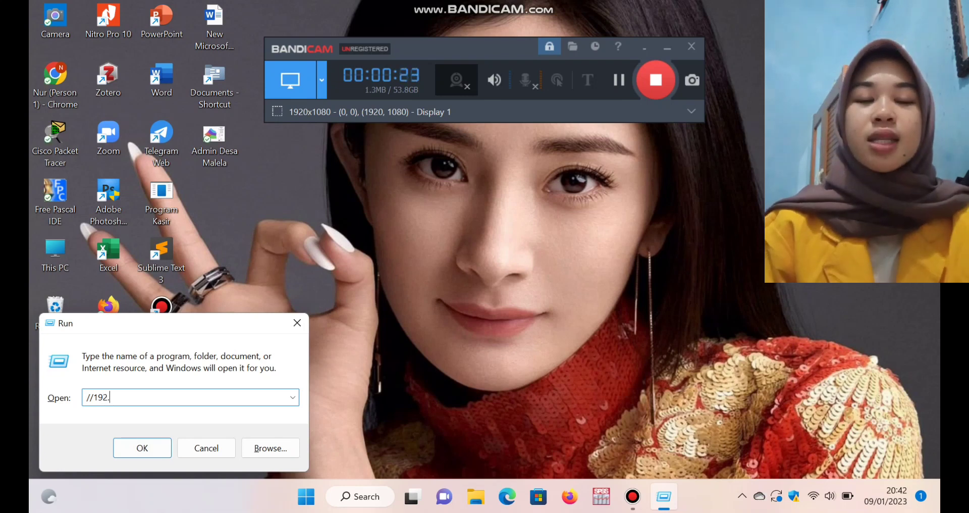
text(16)
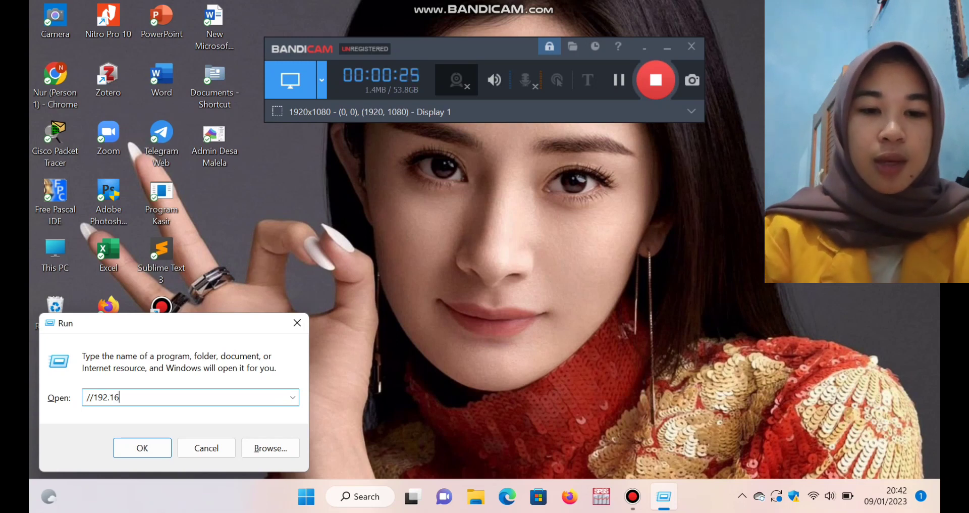
text(8)
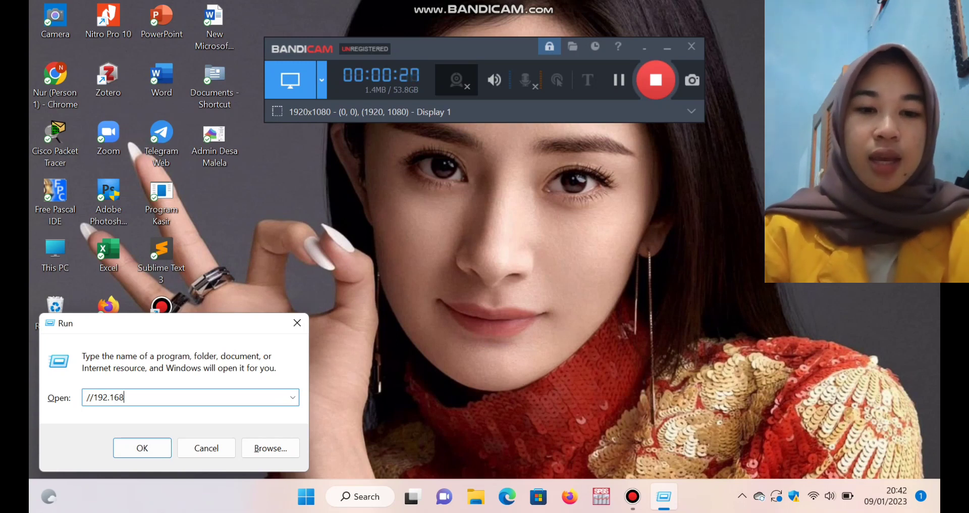
text(.)
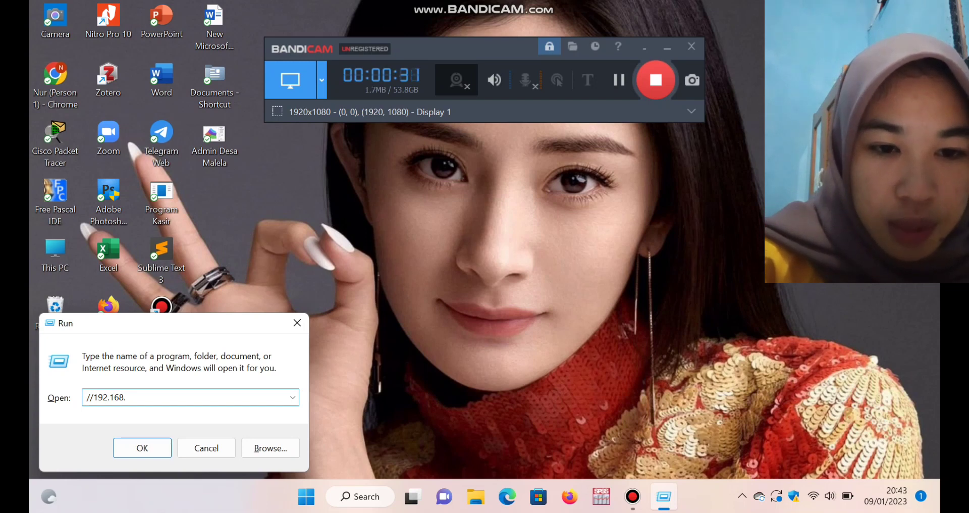
text(1)
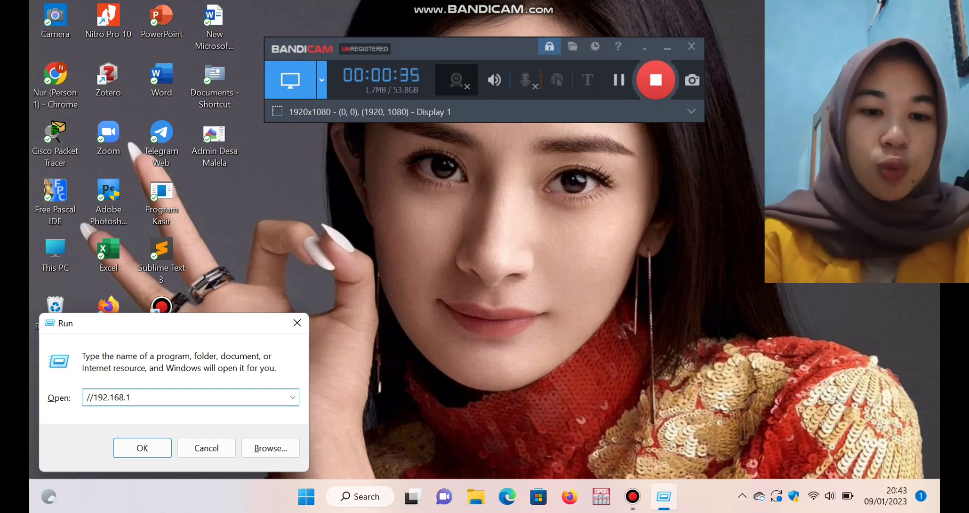
text(.32)
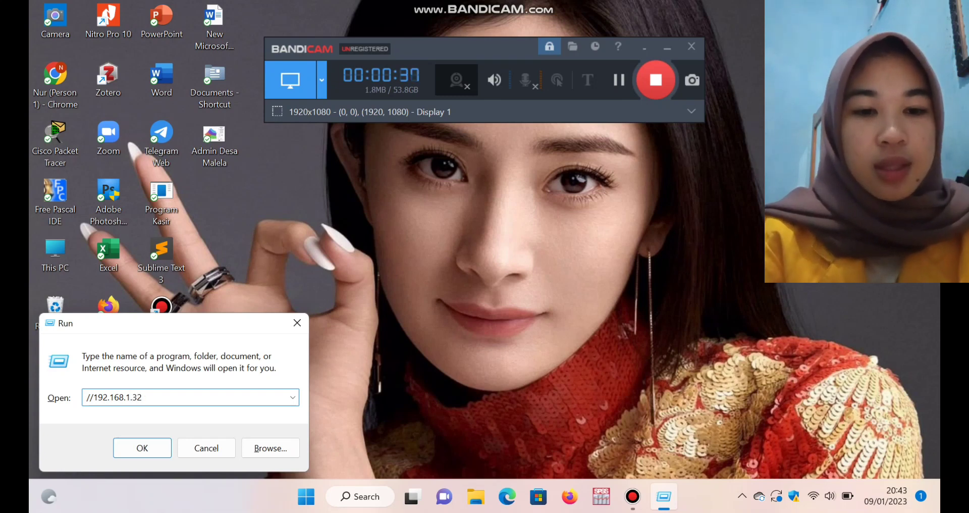
key(Return)
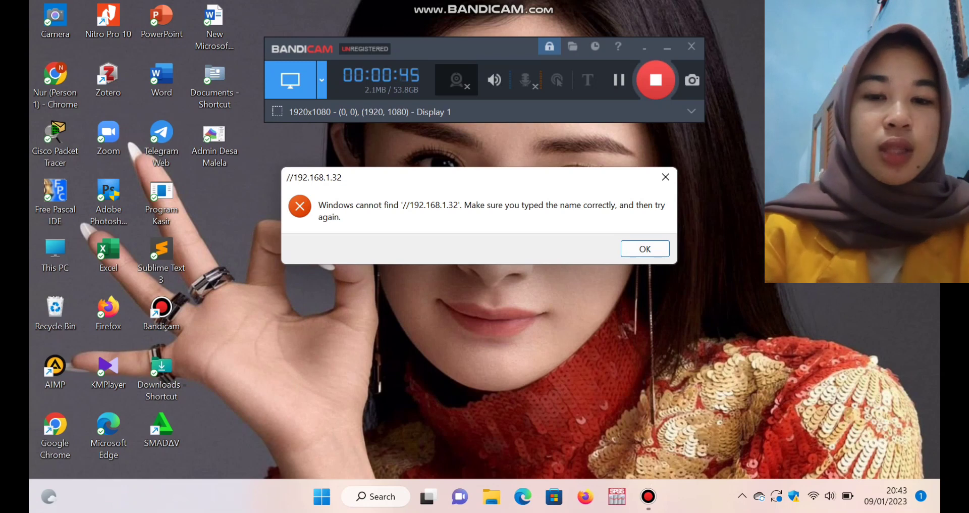
click(666, 176)
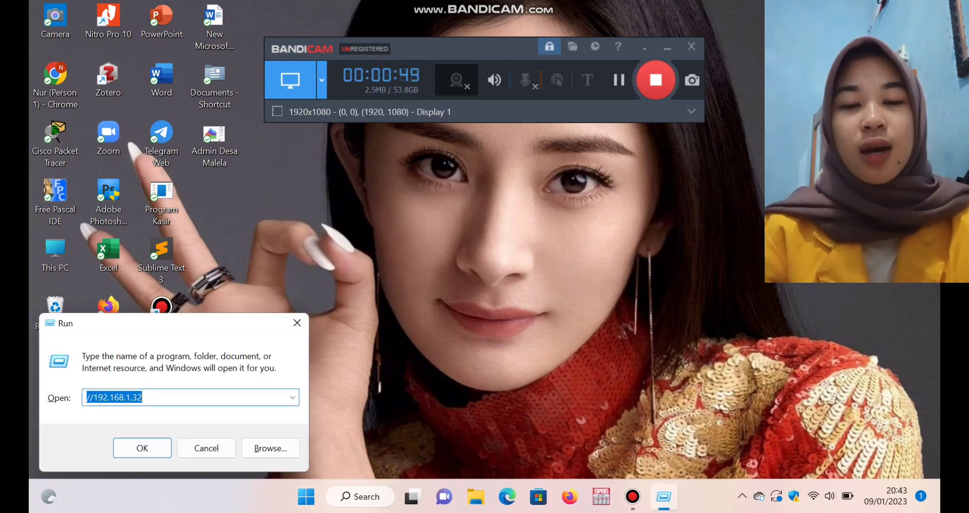
- Correct the address to \\192.168.1.32 and open it
key(Home)
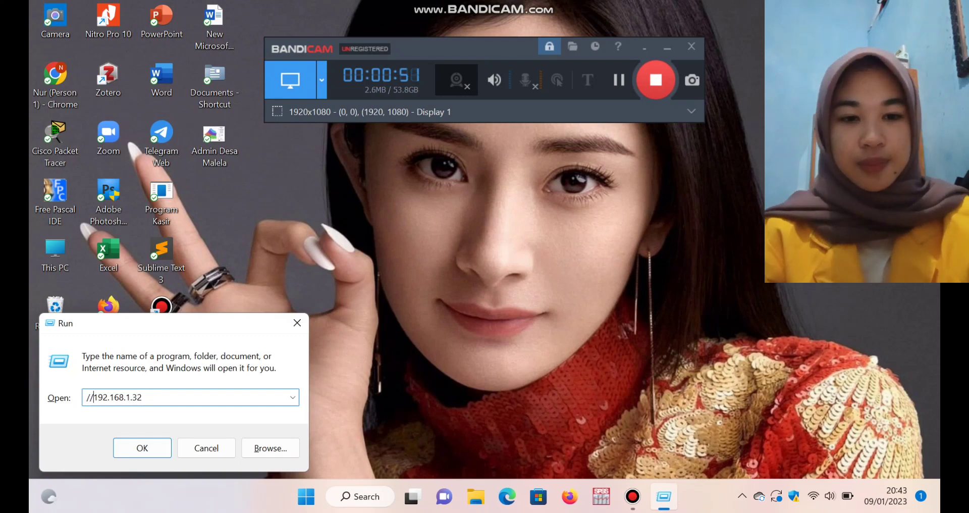
key(Delete)
key(Delete)
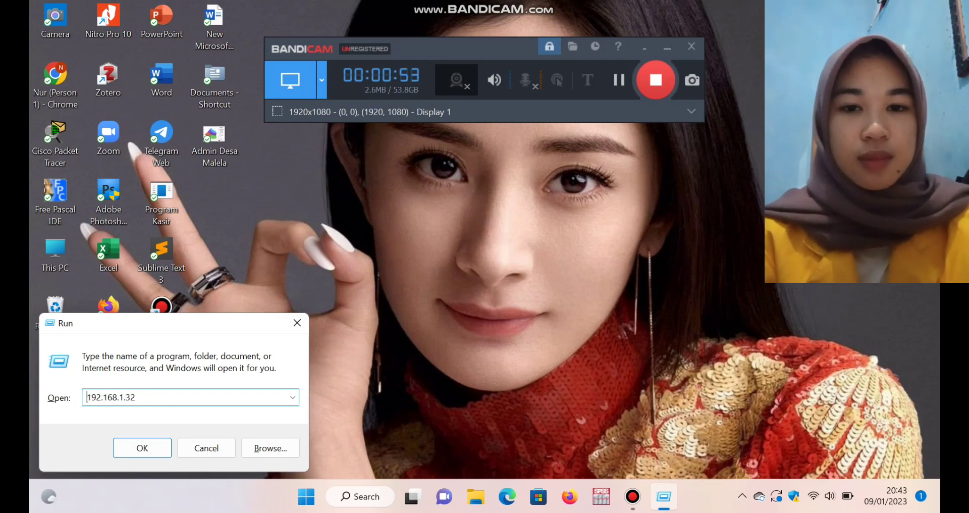
text(\\)
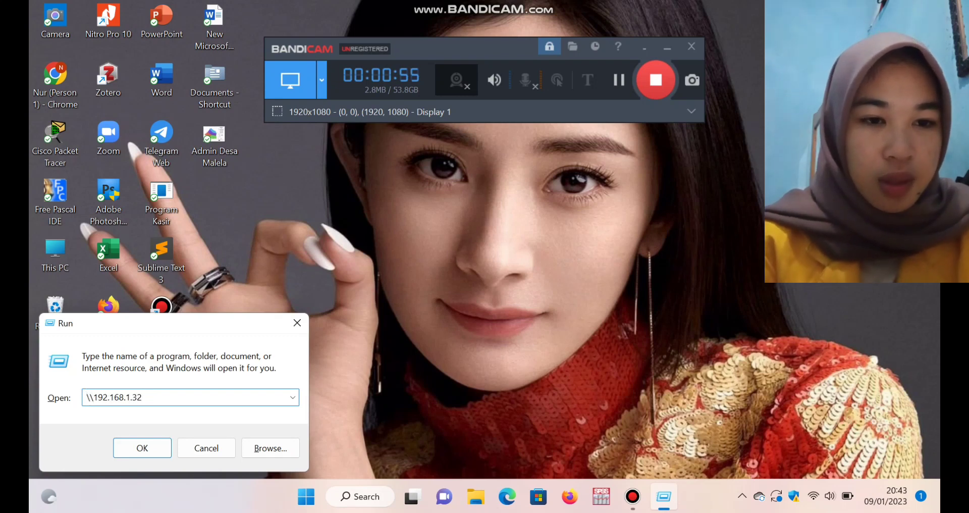
key(Return)
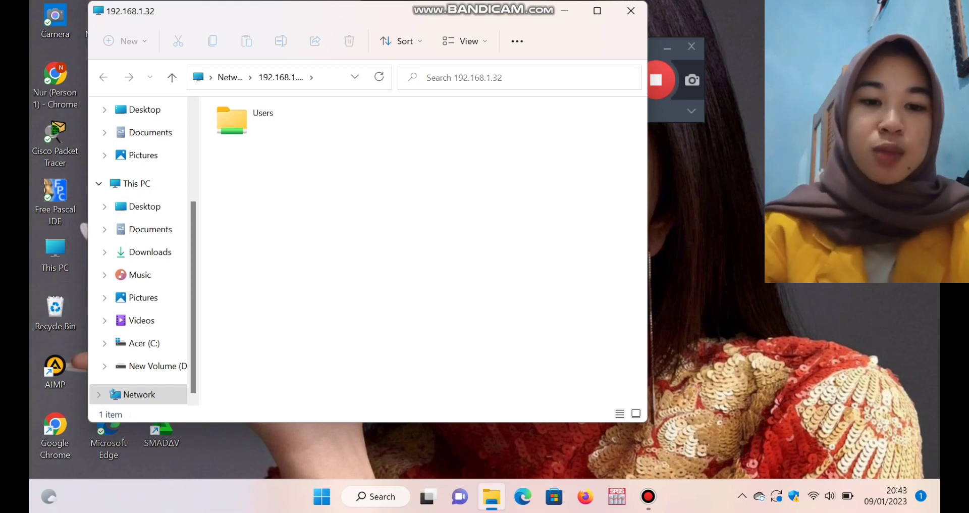
- Go up to the Network folder and browse the local Acer (C:) drive
key(alt+Up)
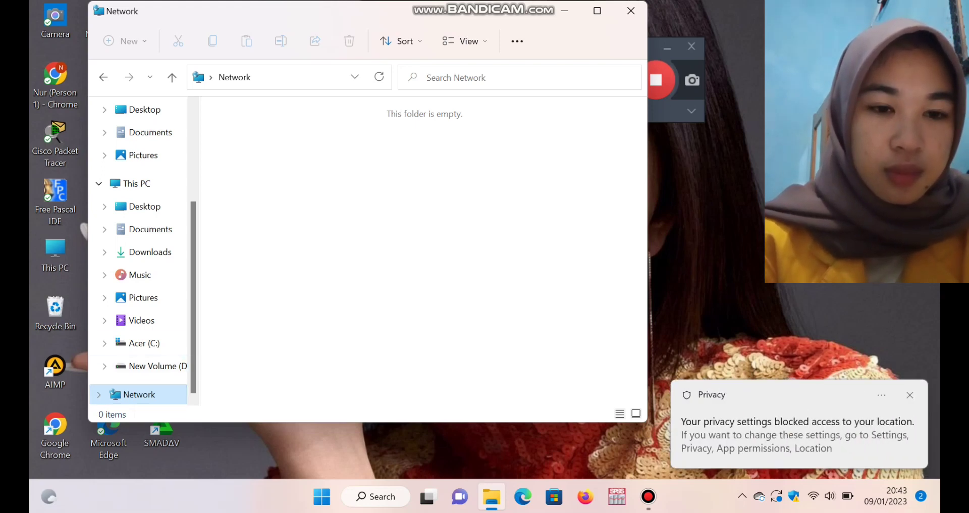
click(144, 342)
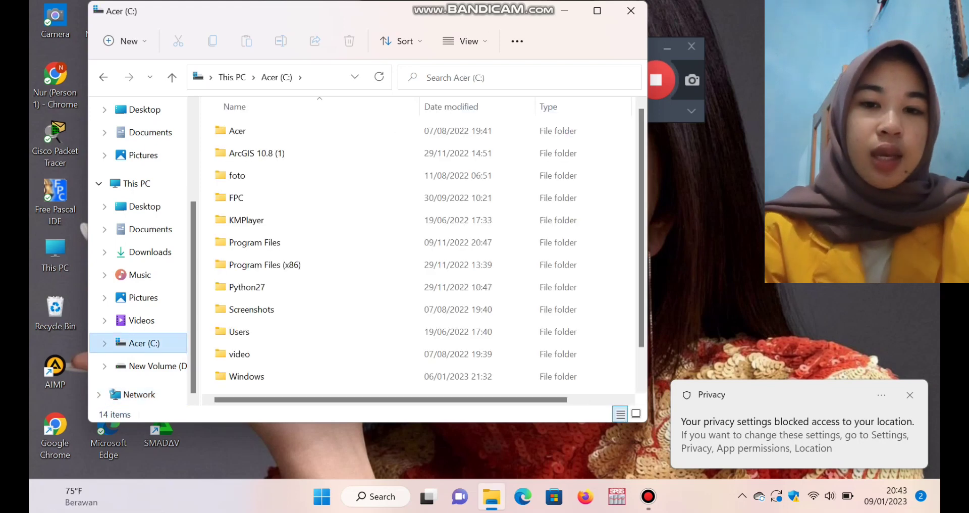
scroll(353, 328, down, 1)
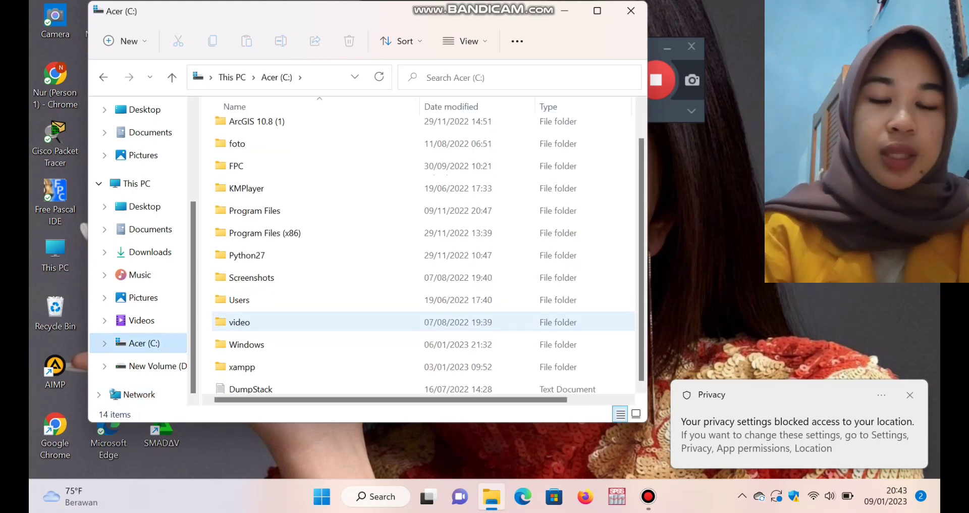
scroll(353, 328, up, 1)
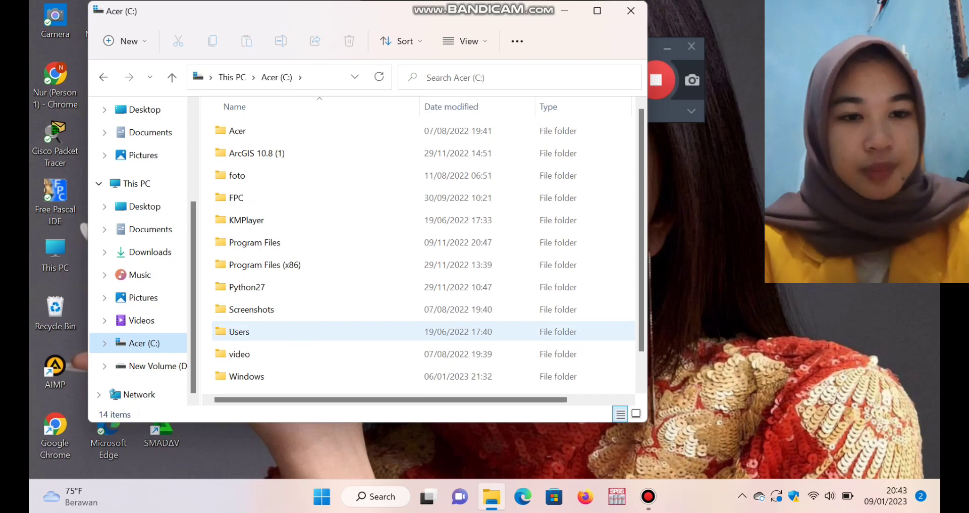
scroll(353, 328, down, 1)
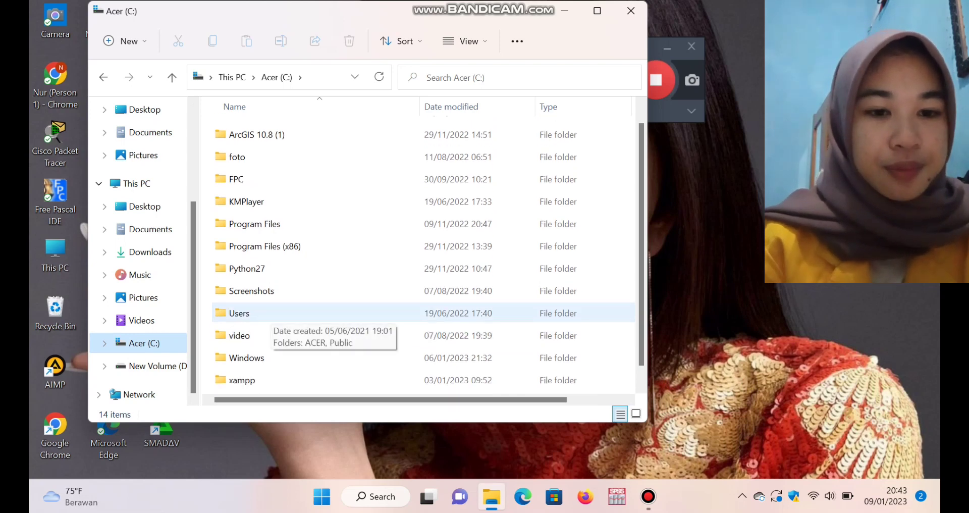
scroll(263, 315, up, 1)
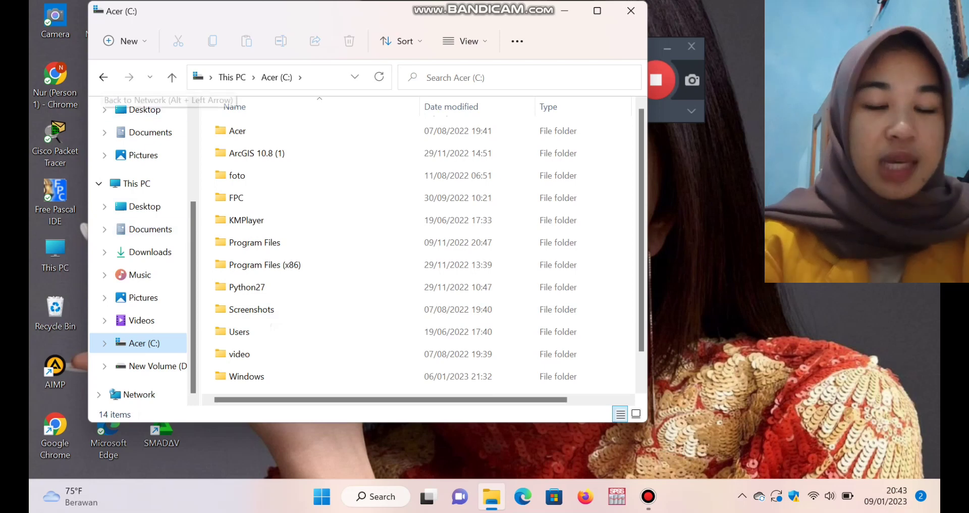
- Return to the 192.168.1.32 computer and open its shared Users folder
click(103, 76)
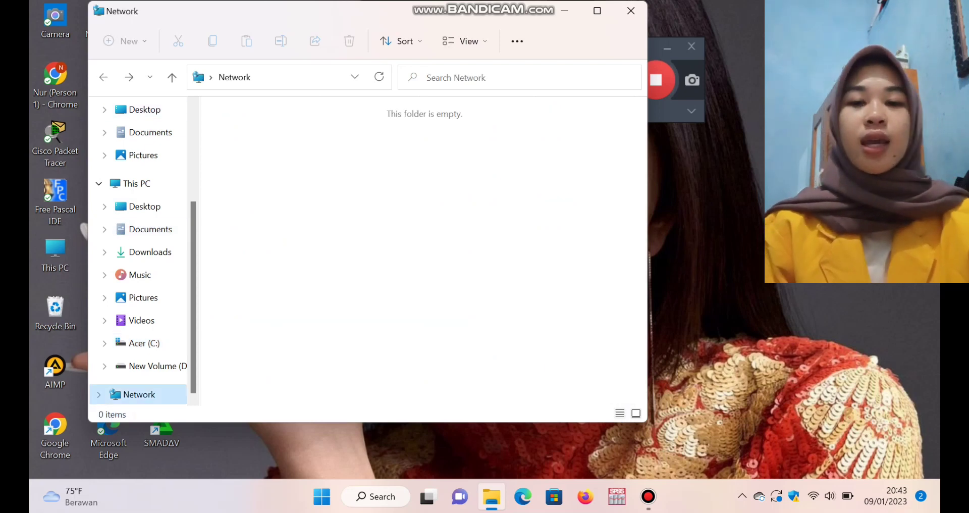
click(103, 77)
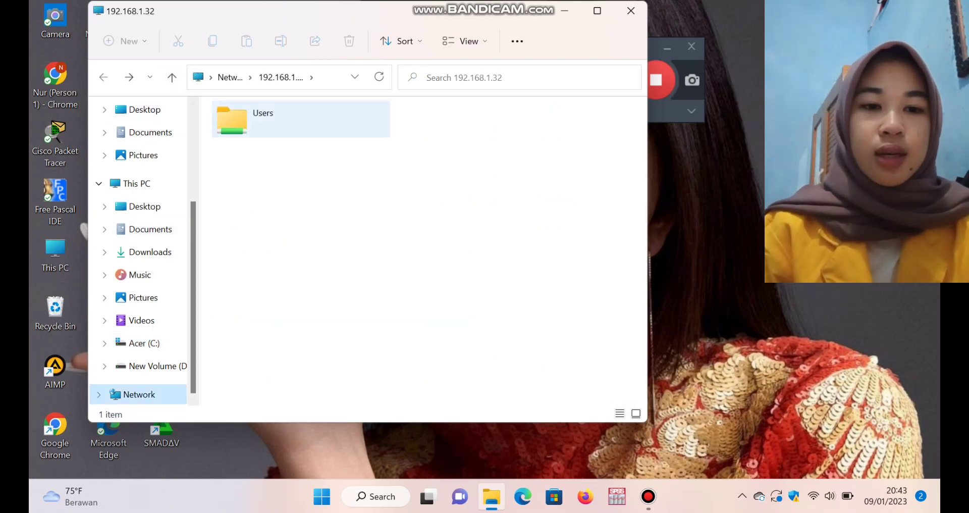
click(301, 118)
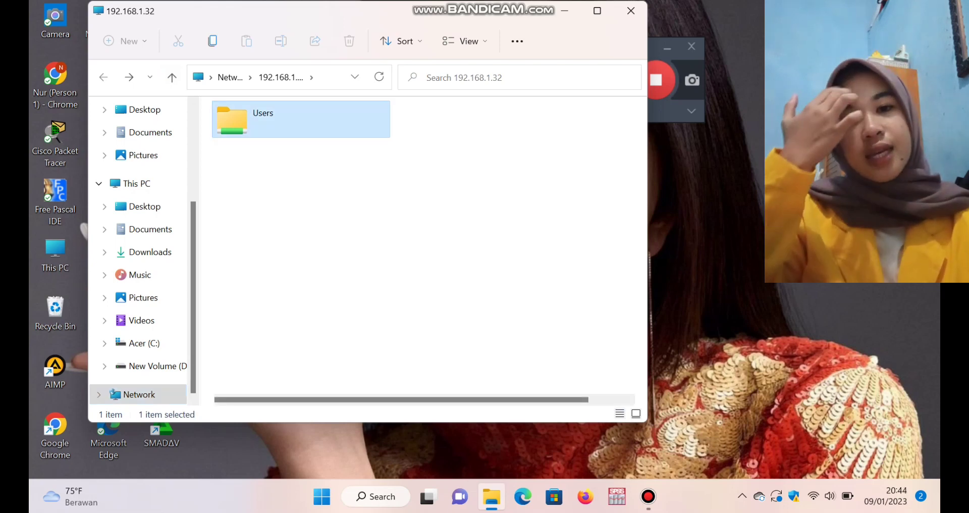
key(Return)
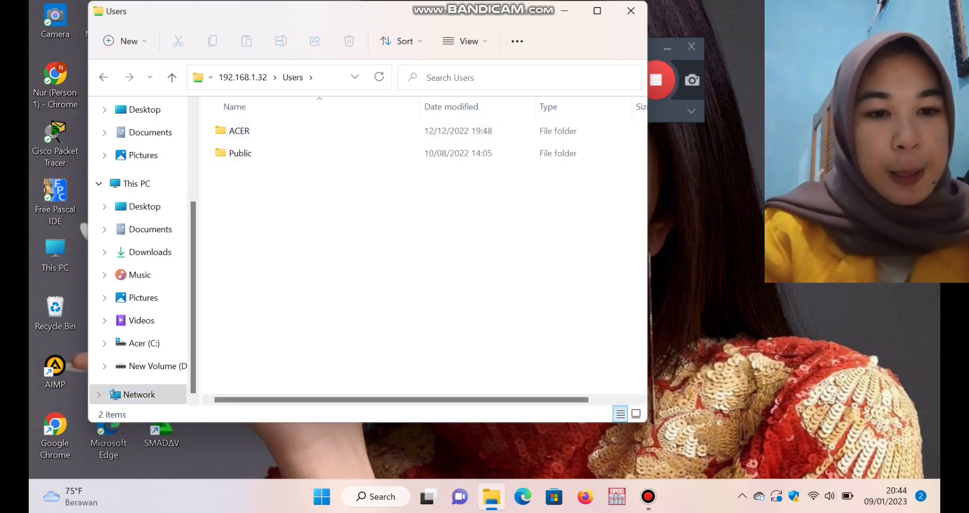
click(239, 130)
key(Return)
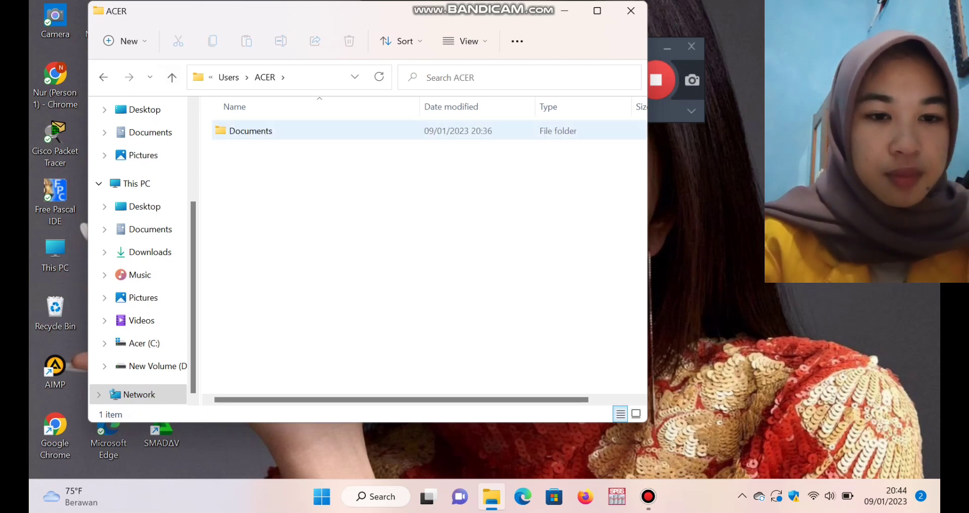
click(251, 131)
key(Return)
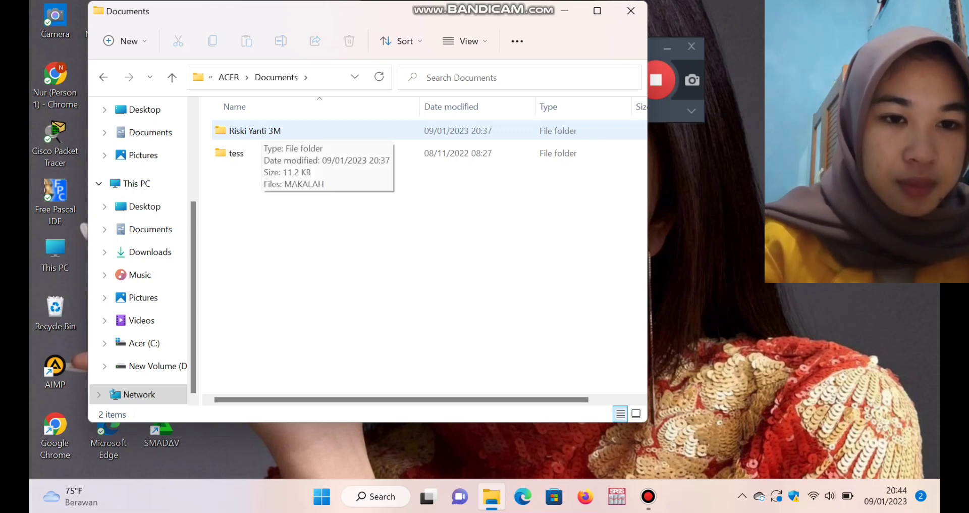
click(255, 131)
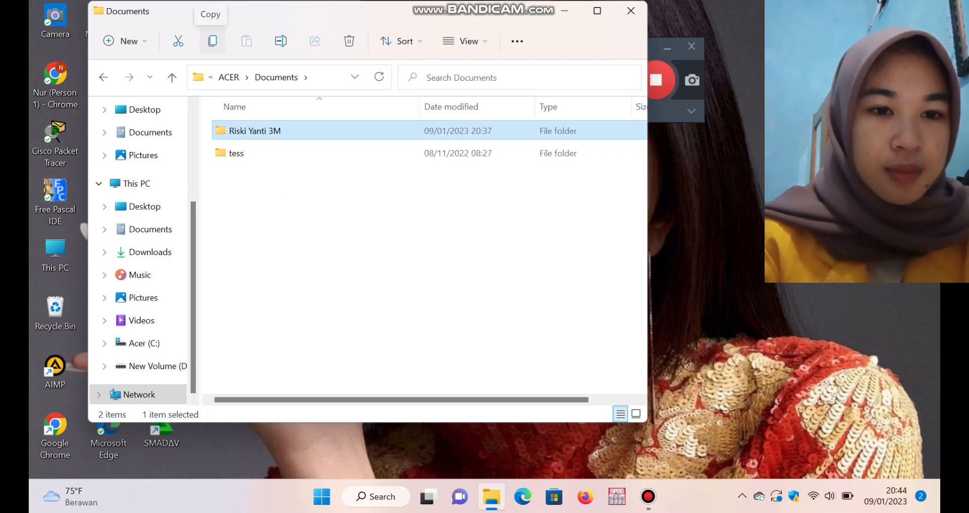
click(212, 41)
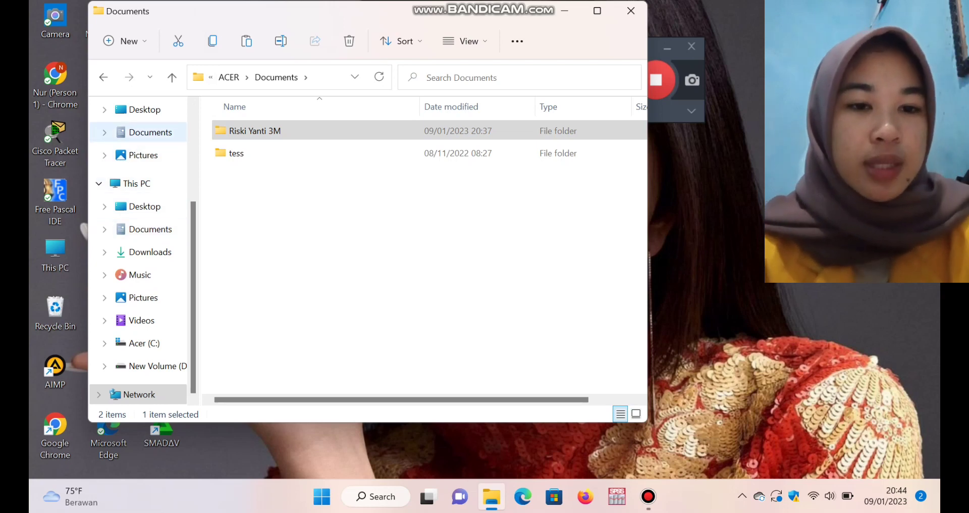
click(146, 132)
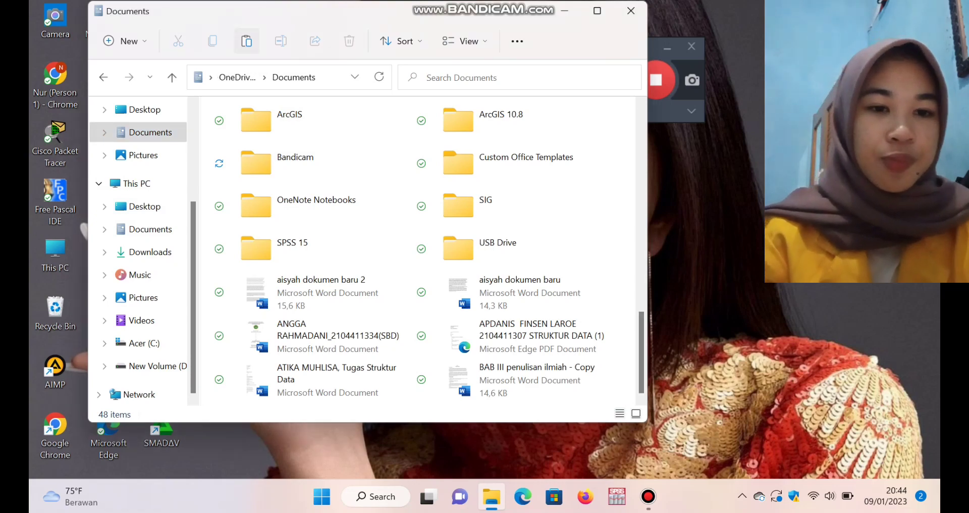
click(246, 41)
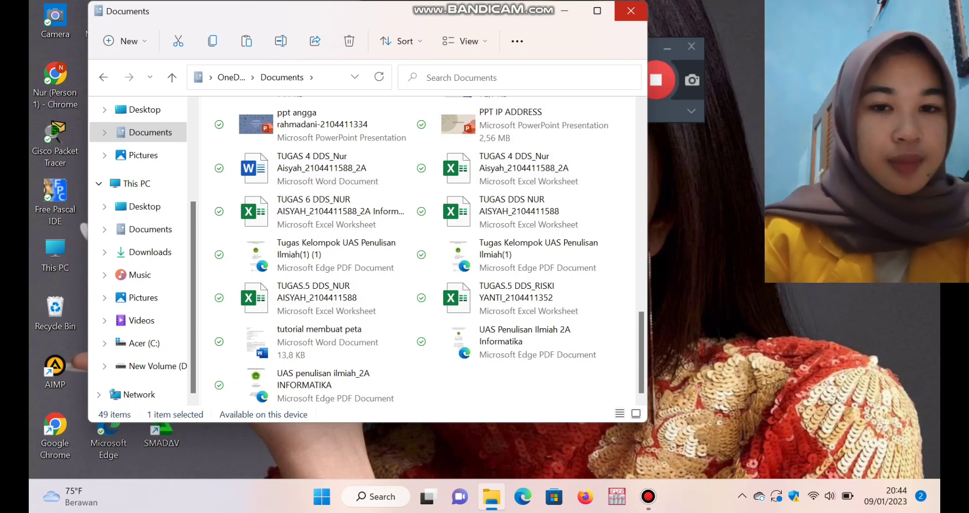
click(630, 10)
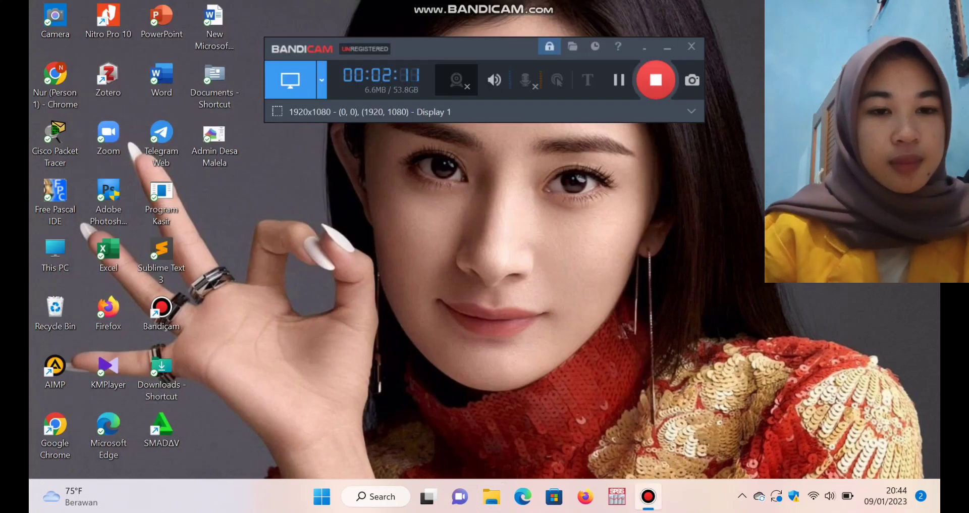